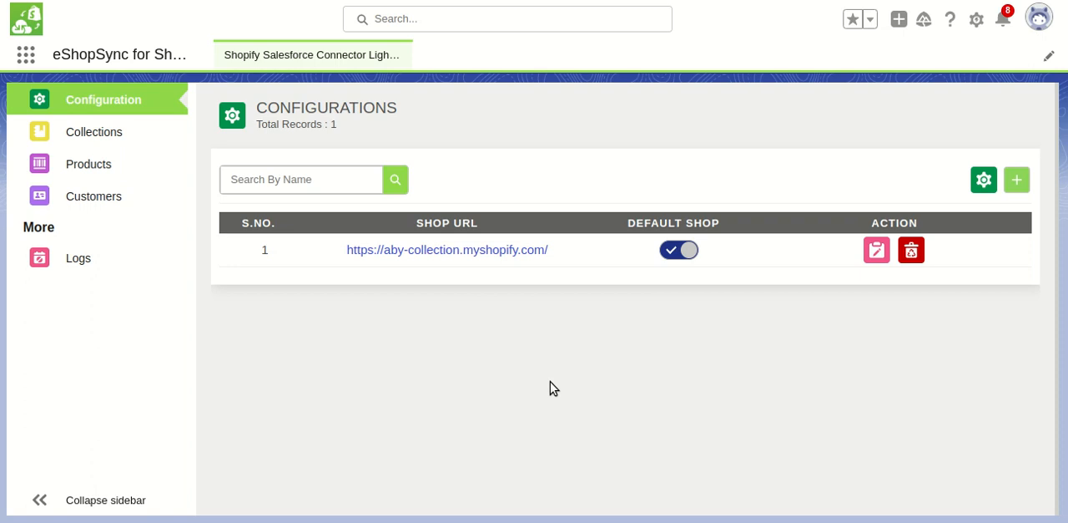
Review the general settings of the existing Shopify shop configuration and close them
click(878, 254)
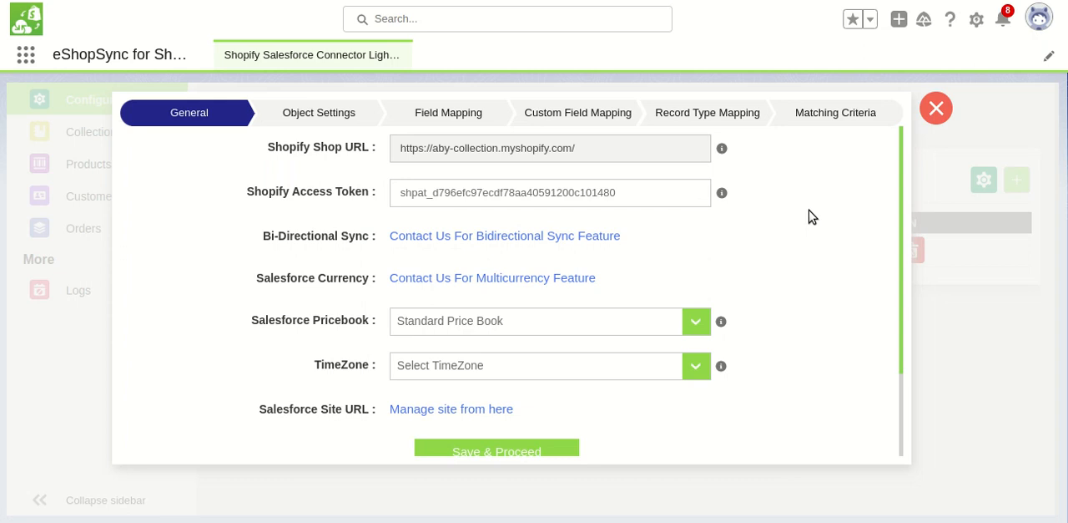
click(938, 111)
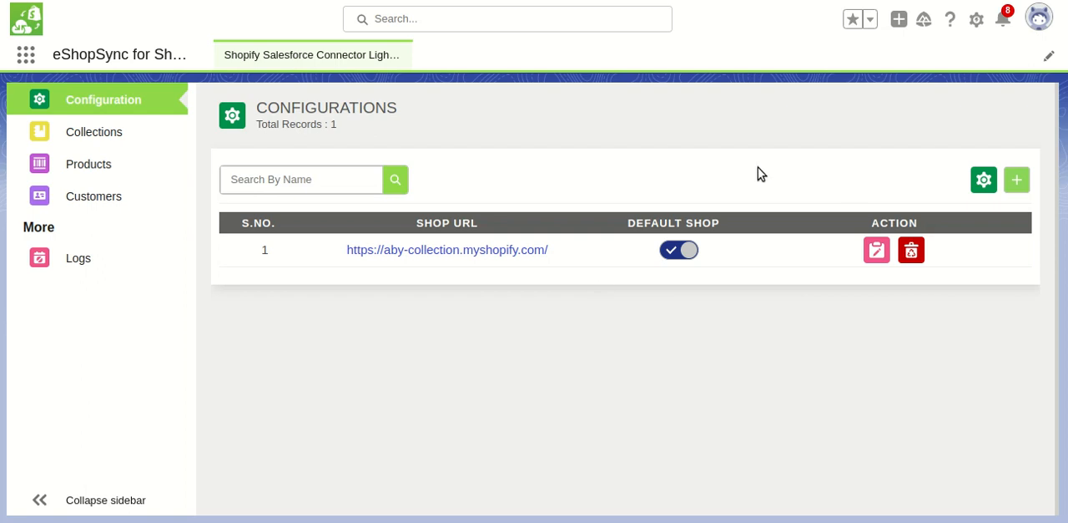
Open Salesforce Setup and find the Permission Sets page by searching for "Permission"
click(977, 21)
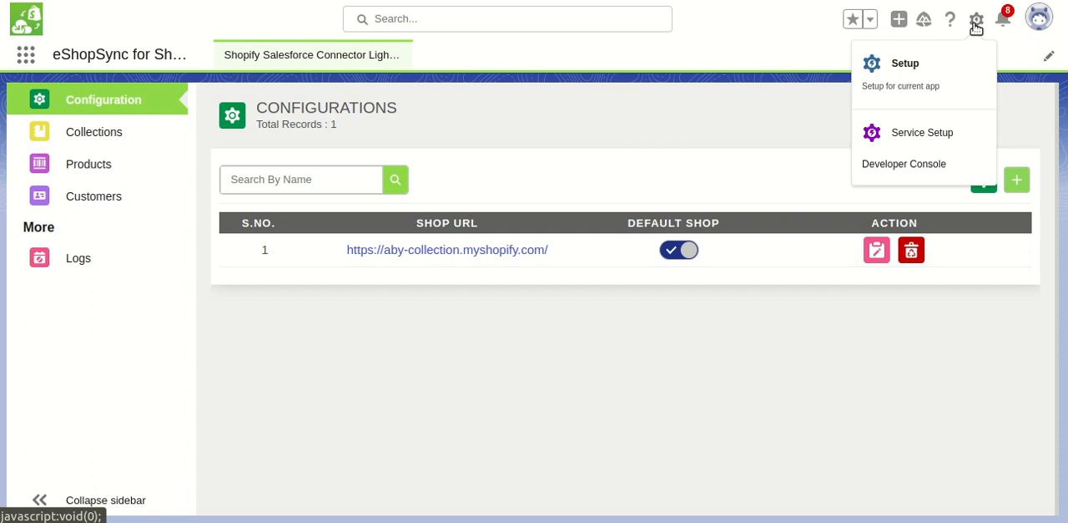
click(935, 71)
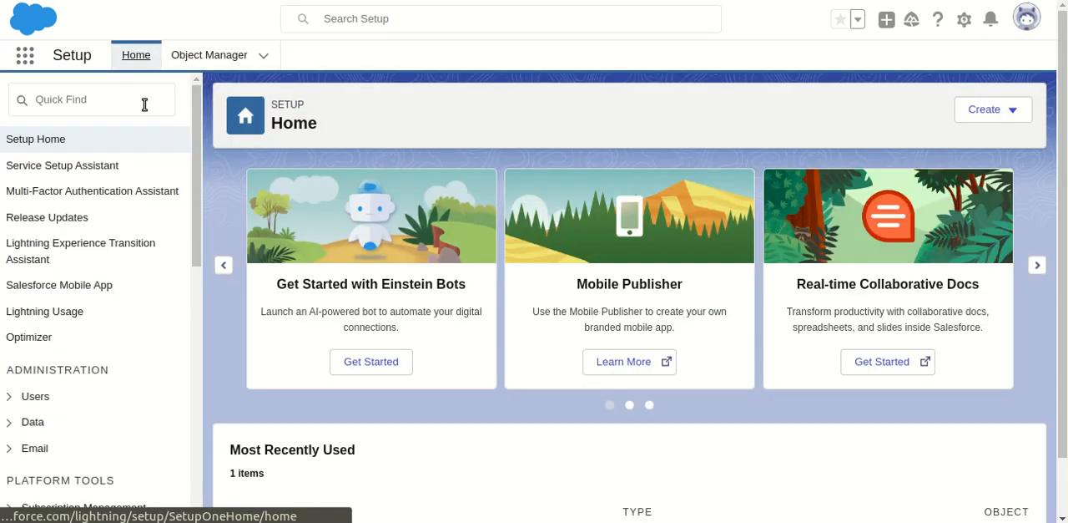
click(143, 103)
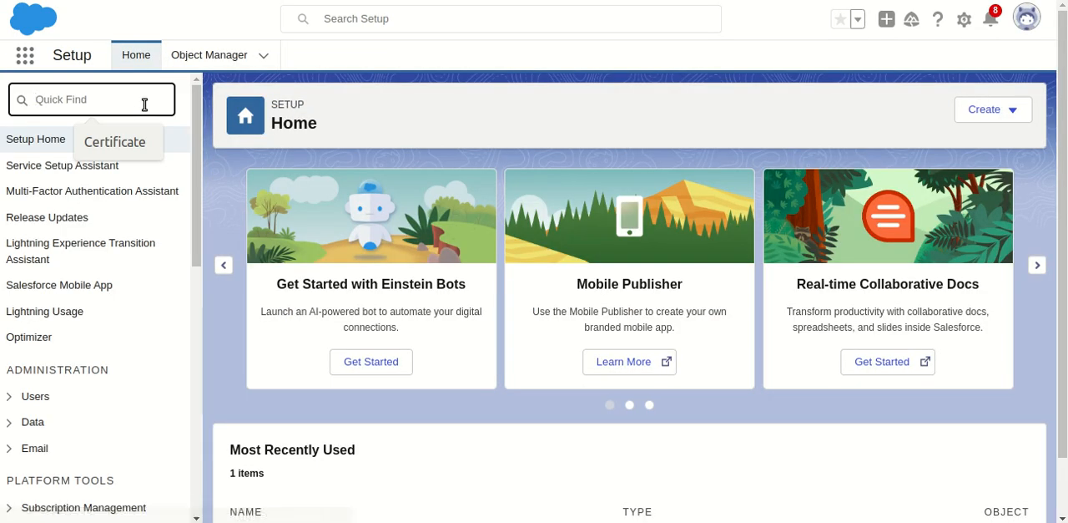
text(Permission)
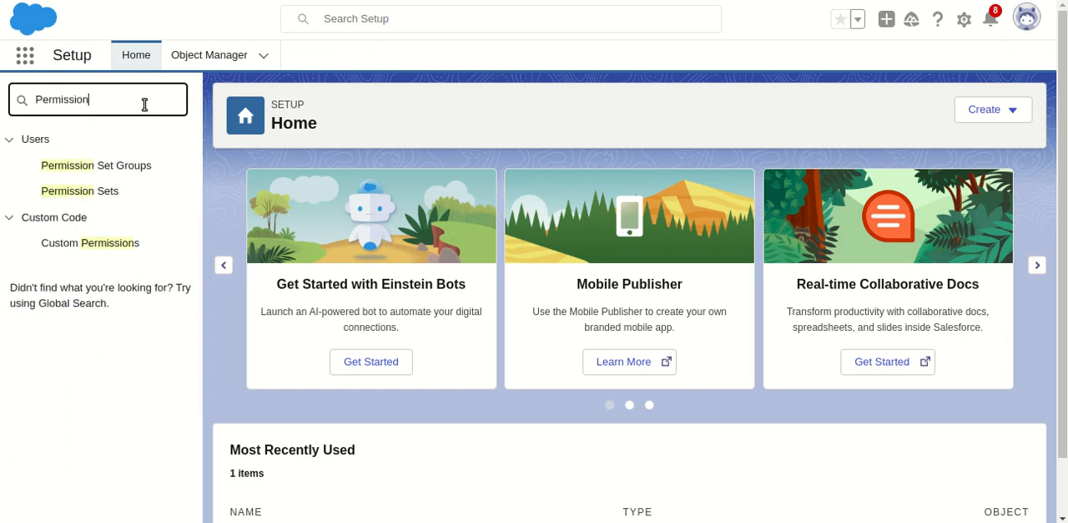
click(109, 192)
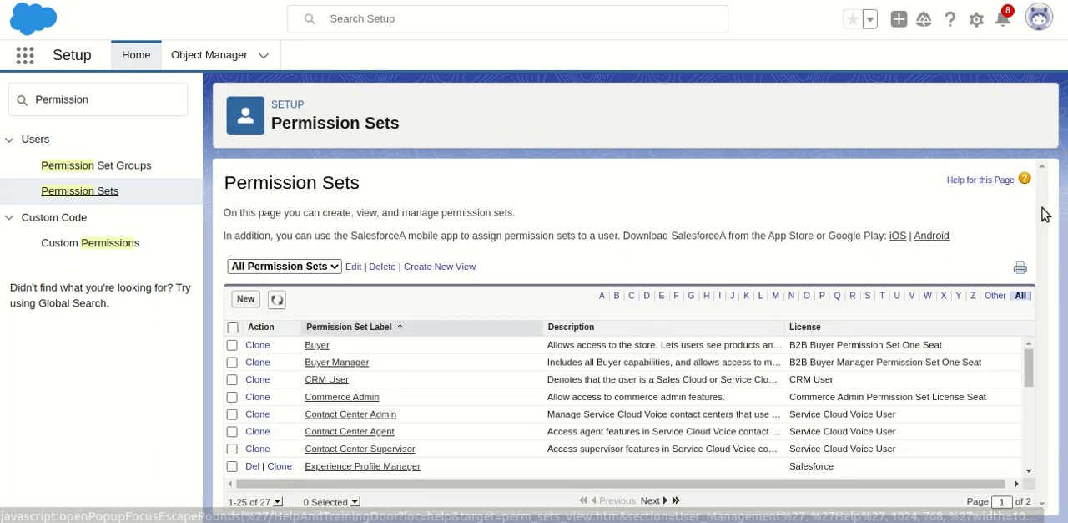
Filter the permission sets by the letter E and open the assignments of "eshopsync for shopify"
drag(1032, 363, 1033, 395)
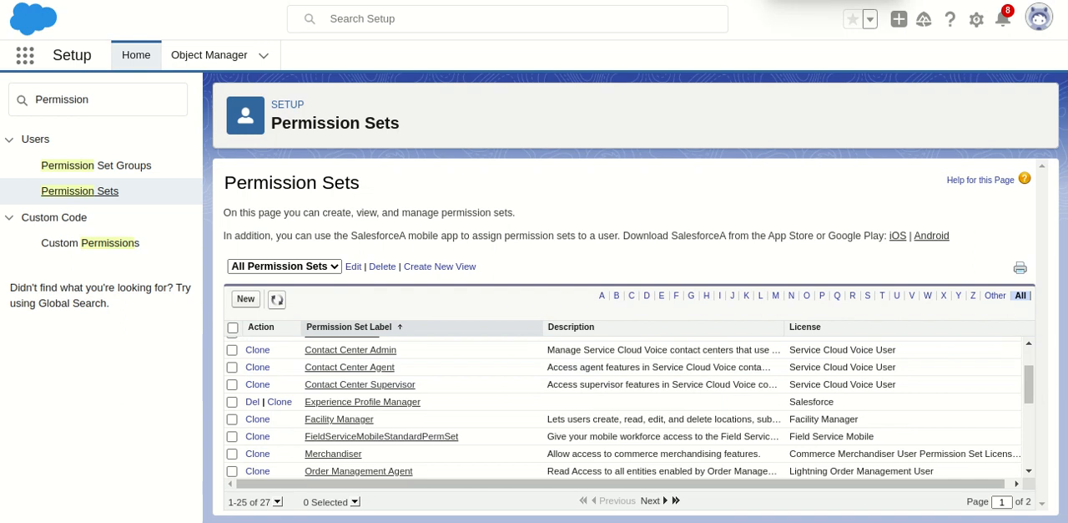
click(663, 296)
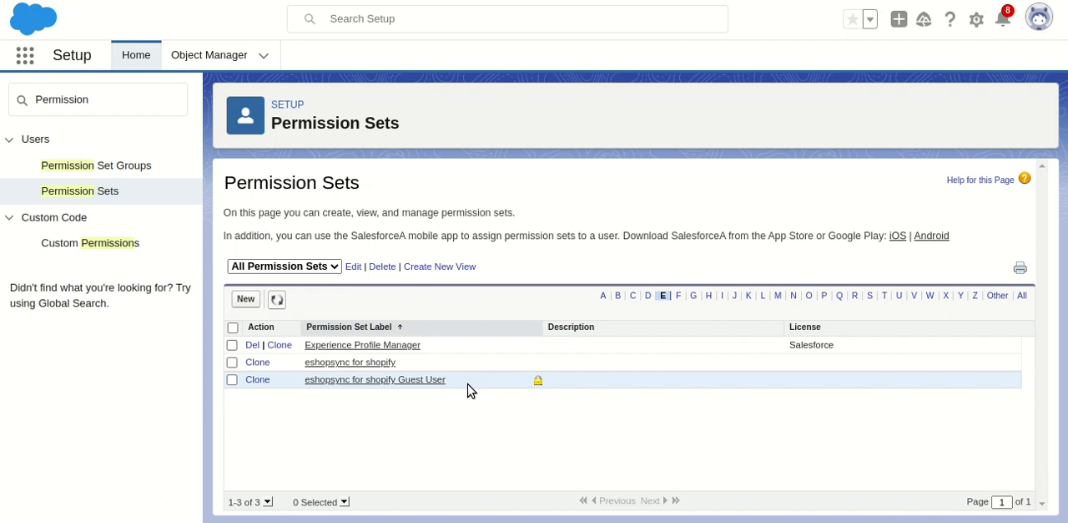
click(347, 364)
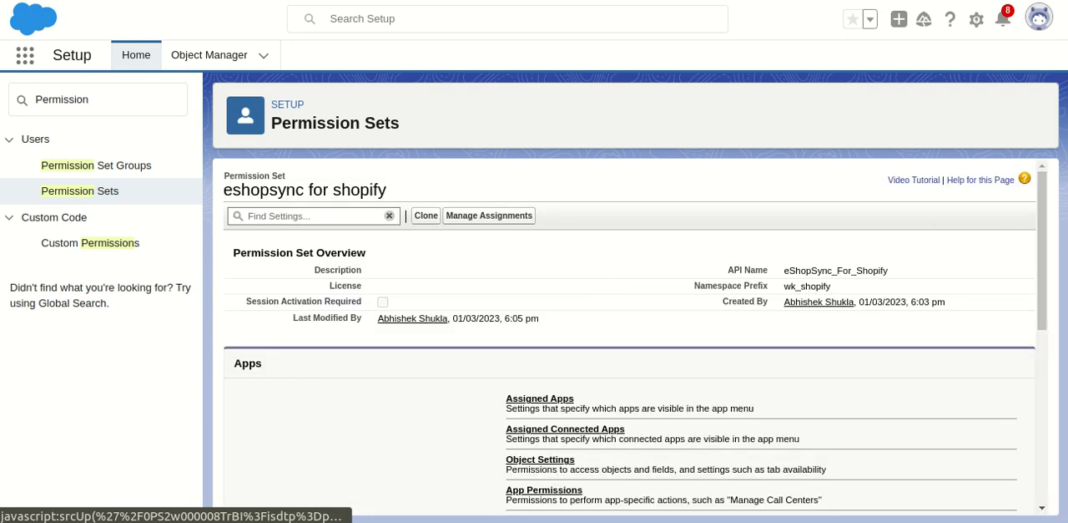
mouse_move(1047, 226)
mouse_down()
mouse_move(1043, 244)
mouse_move(1043, 208)
mouse_up()
click(514, 218)
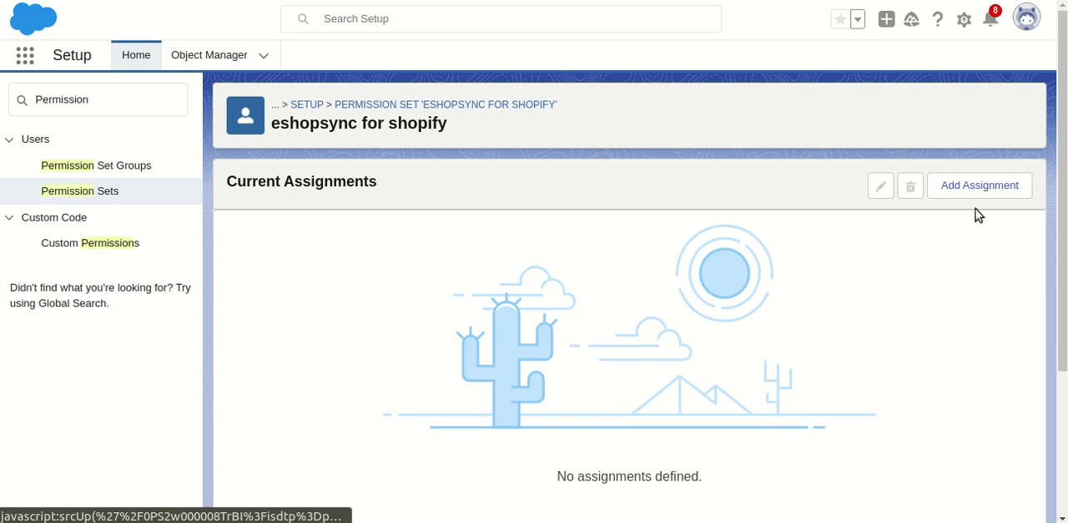
Add an assignment of the "eshopsync for shopify" permission set to the recently viewed user
click(985, 187)
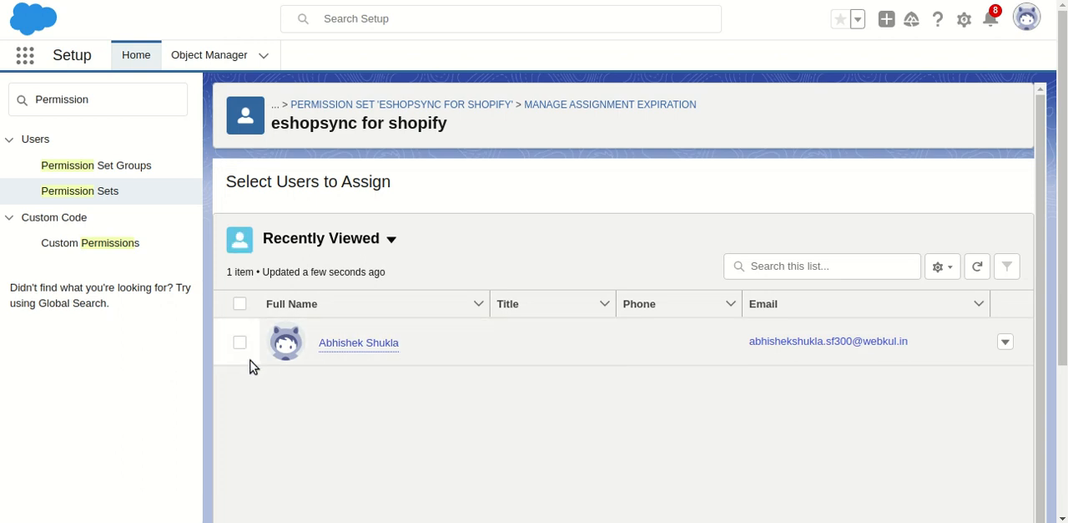
click(240, 344)
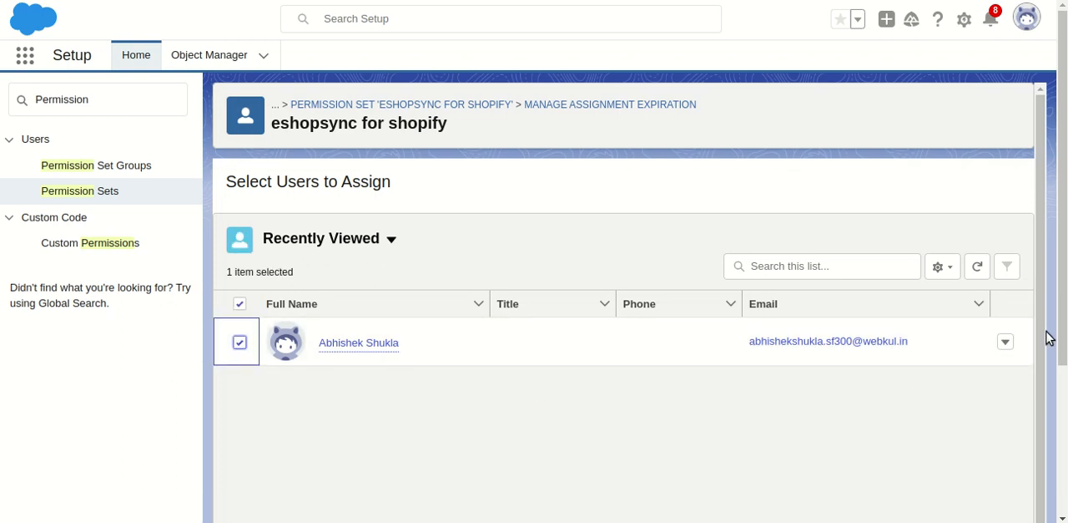
scroll(1062, 334, down, 2)
scroll(623, 278, down, 1)
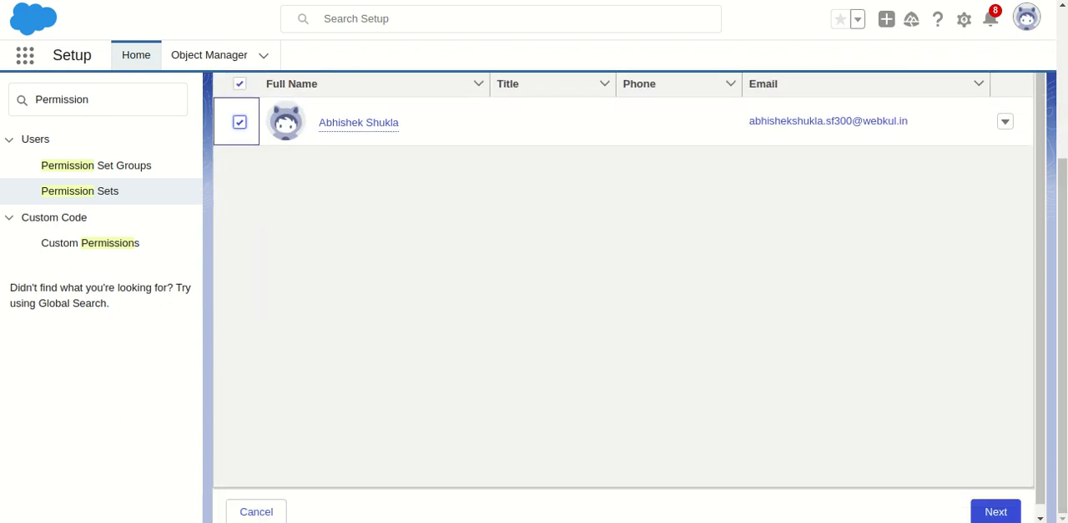
click(1011, 510)
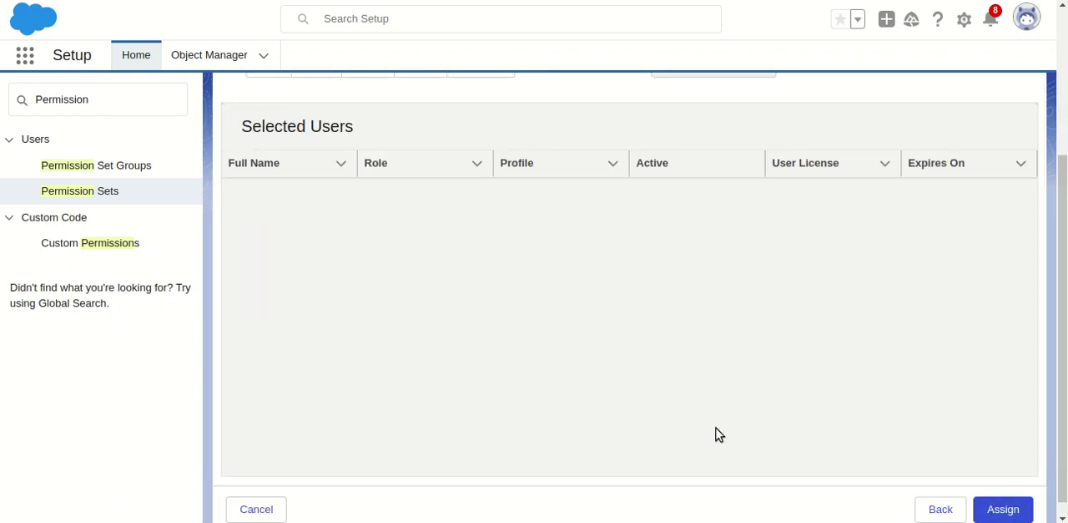
click(1002, 509)
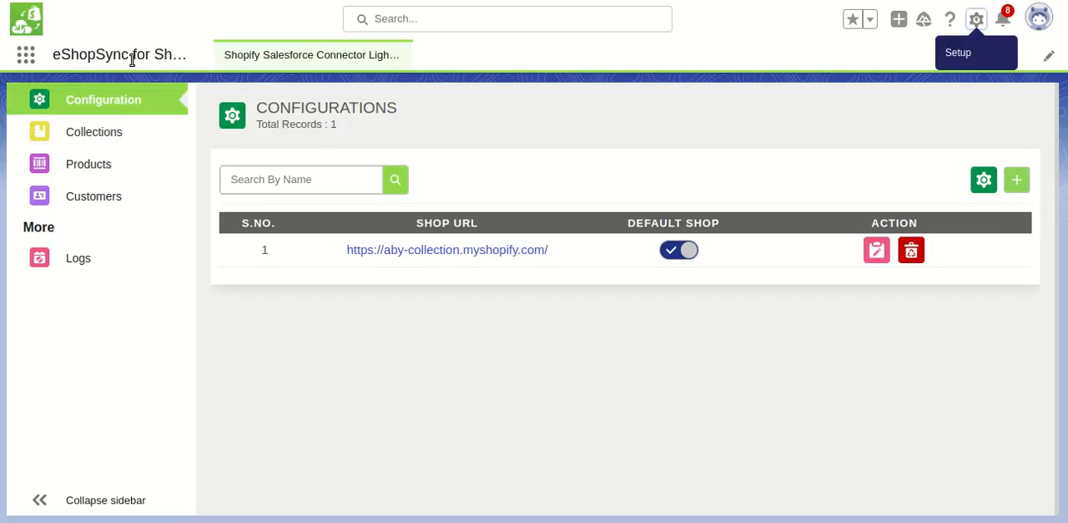
Return to eShopSync, open the shop configuration for editing and save its general settings to proceed to Object Settings
click(877, 257)
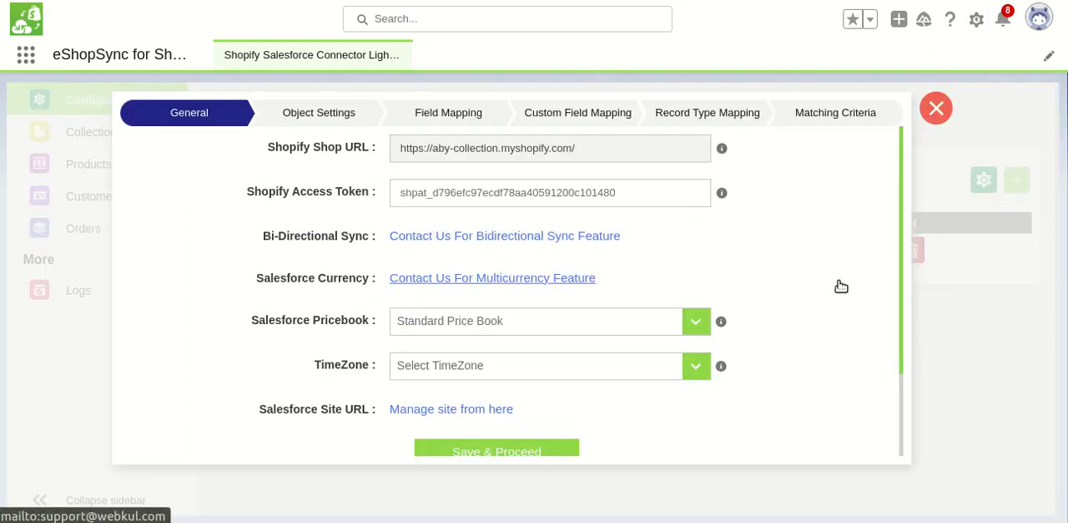
drag(900, 275, 899, 341)
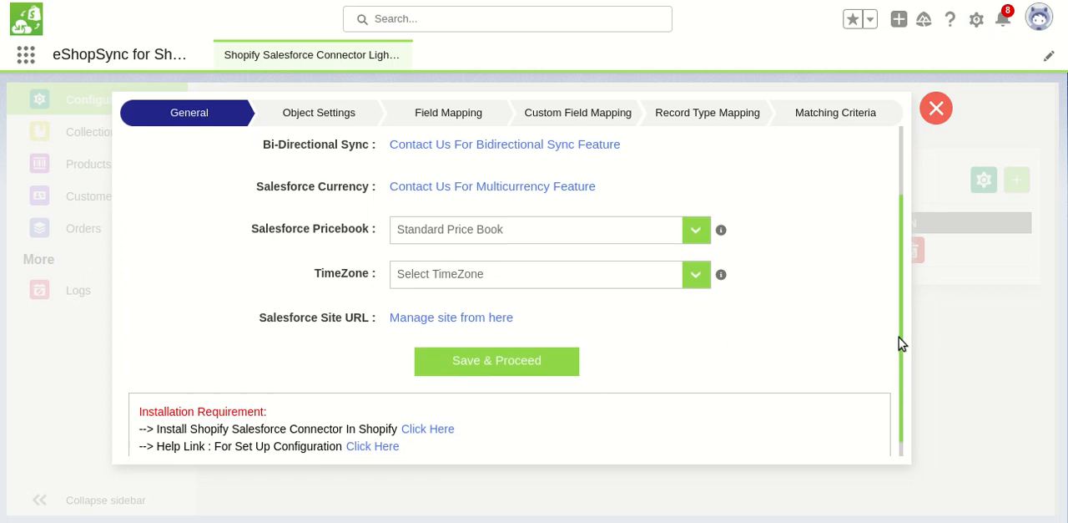
click(520, 375)
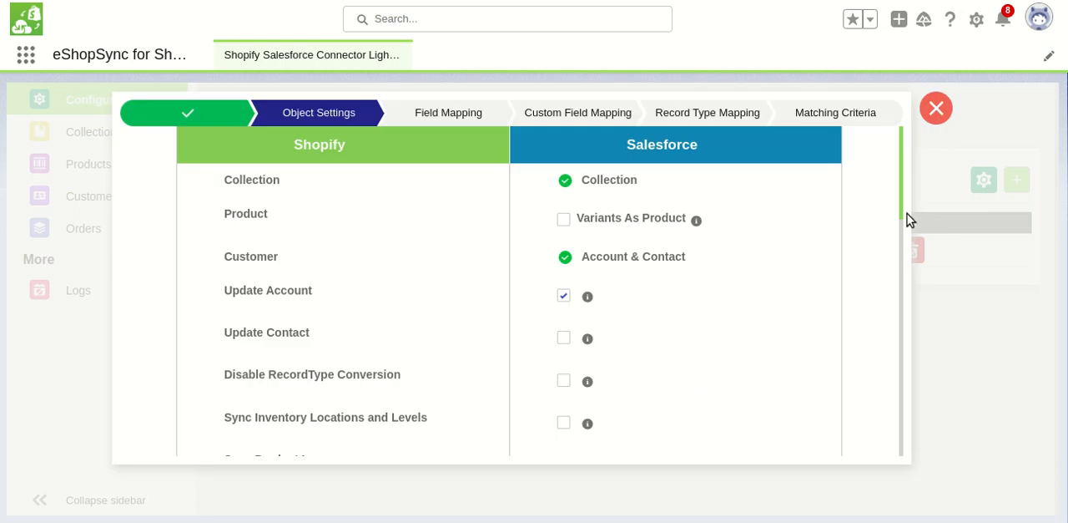
Enable Variants As Product for products and Update Contact for customers in the object settings
drag(901, 210, 901, 201)
drag(579, 219, 677, 220)
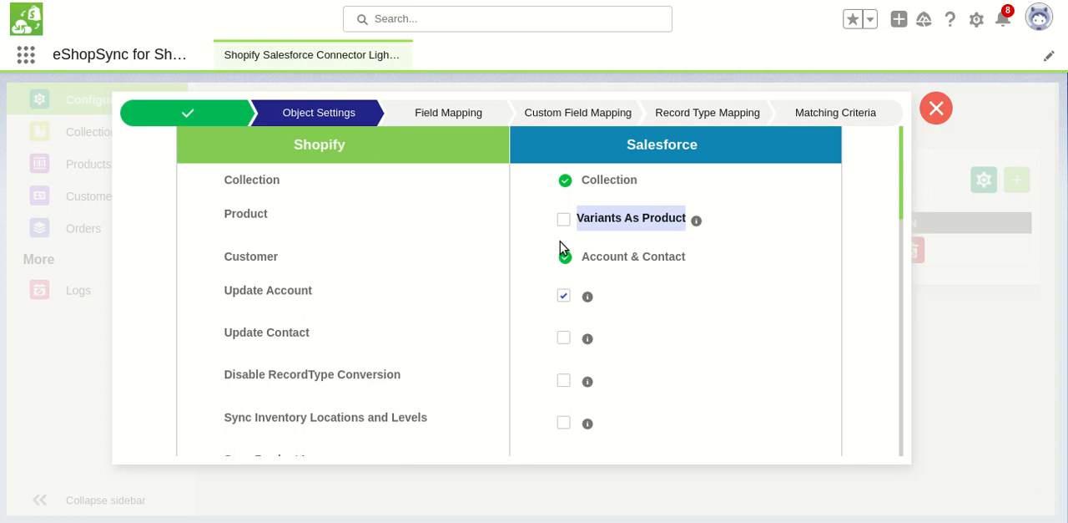
click(564, 220)
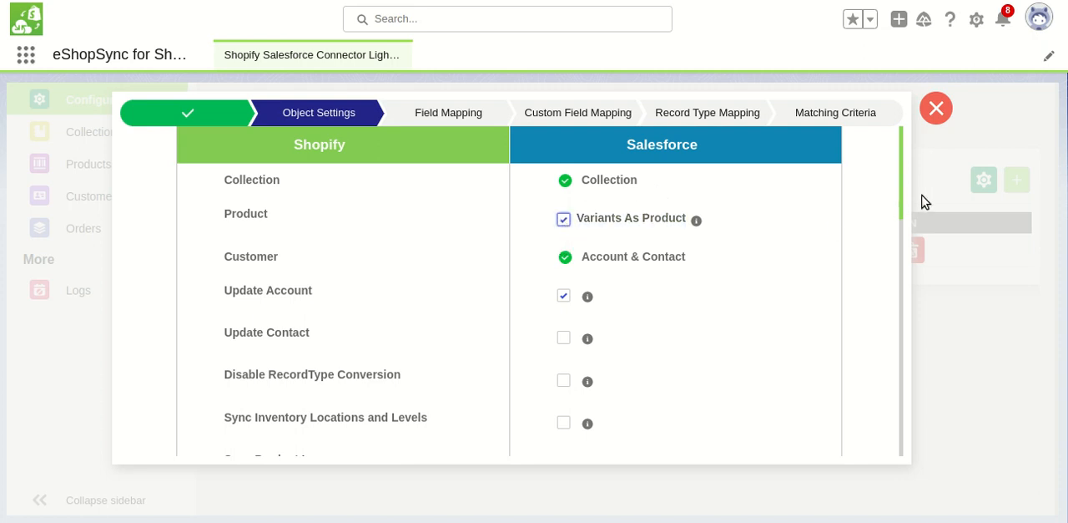
drag(901, 198, 902, 215)
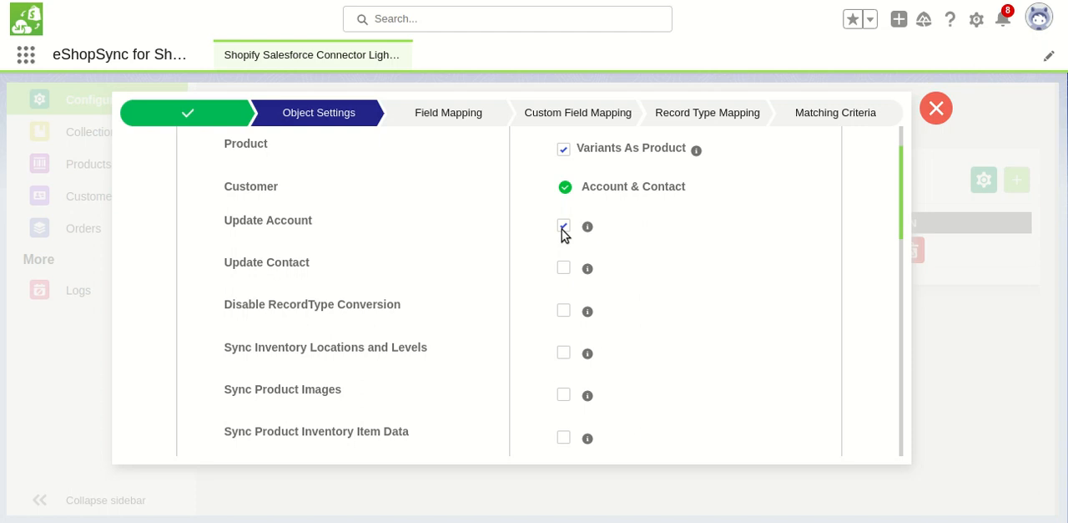
click(564, 268)
Map Shopify orders to Opportunity & Related Order in Salesforce
drag(902, 232, 901, 255)
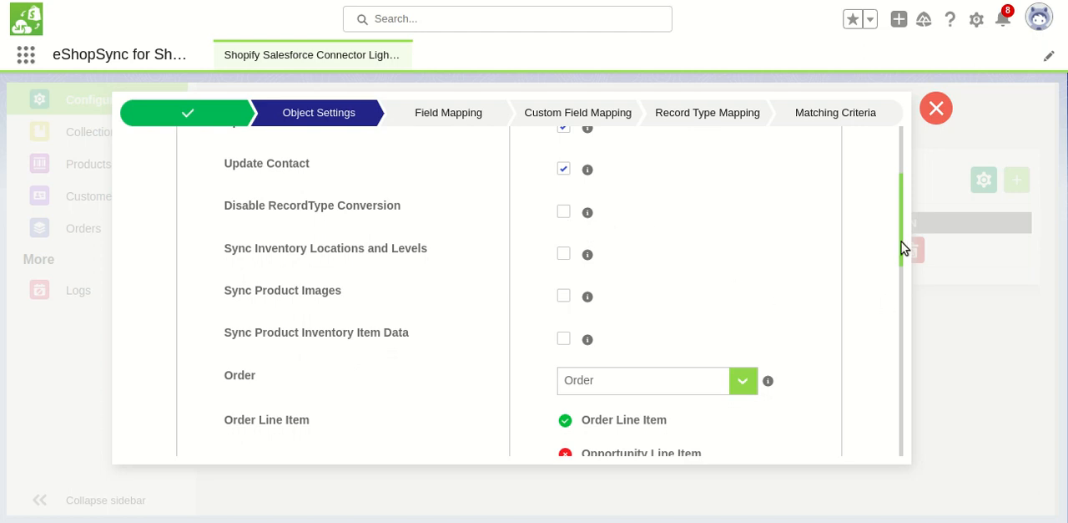
drag(901, 247, 902, 301)
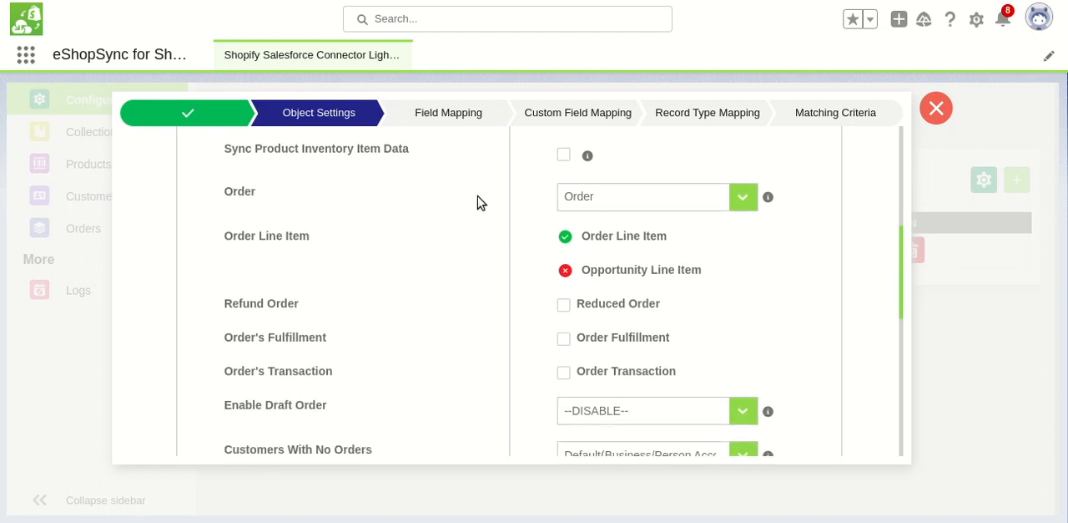
click(664, 198)
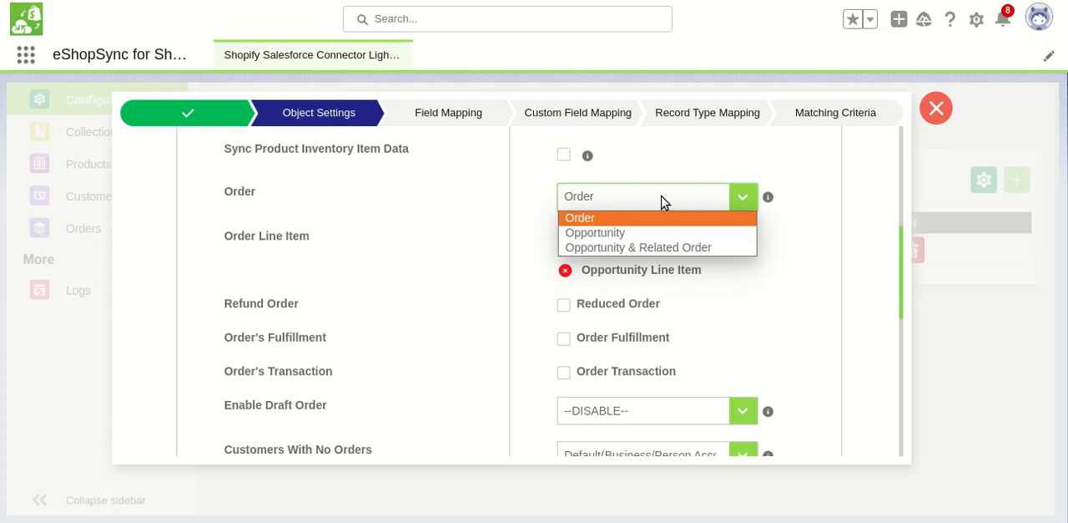
click(625, 247)
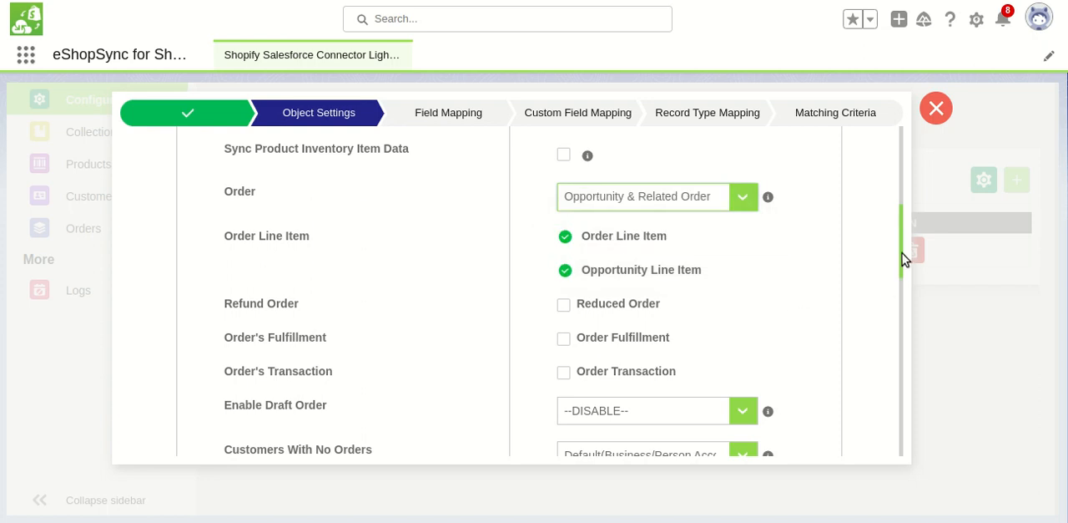
Enable Reduced Order for refunds, Order Fulfillment and Order Transaction in the object settings
drag(905, 258, 902, 279)
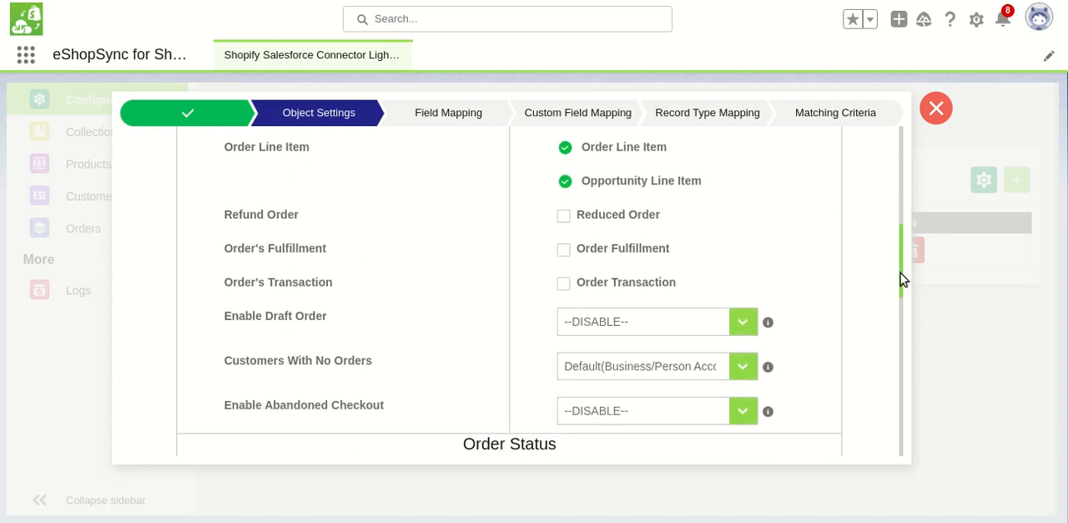
click(565, 222)
drag(574, 232, 372, 222)
click(330, 226)
click(564, 254)
click(564, 285)
Examine the available options for Enable Draft Order
drag(902, 262, 904, 274)
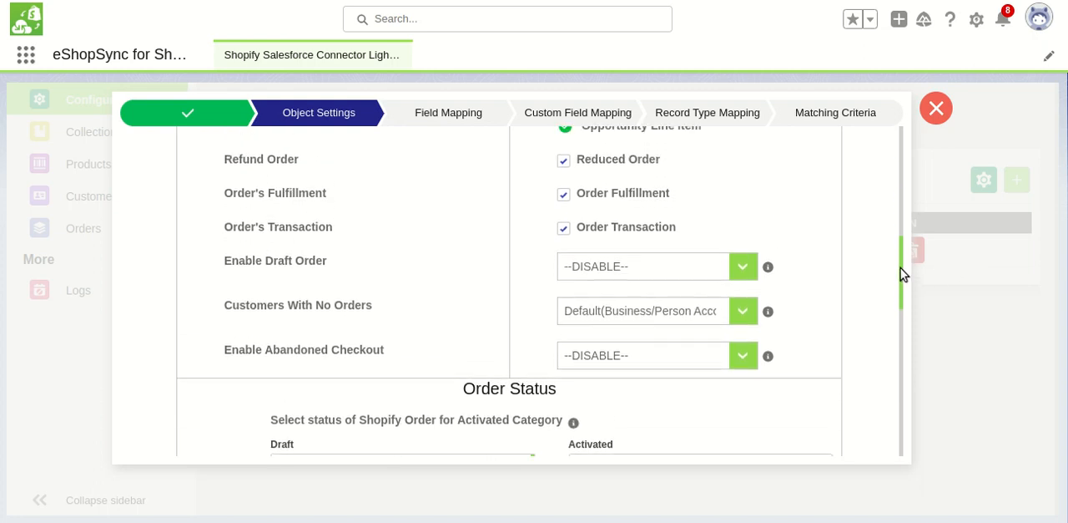
click(746, 266)
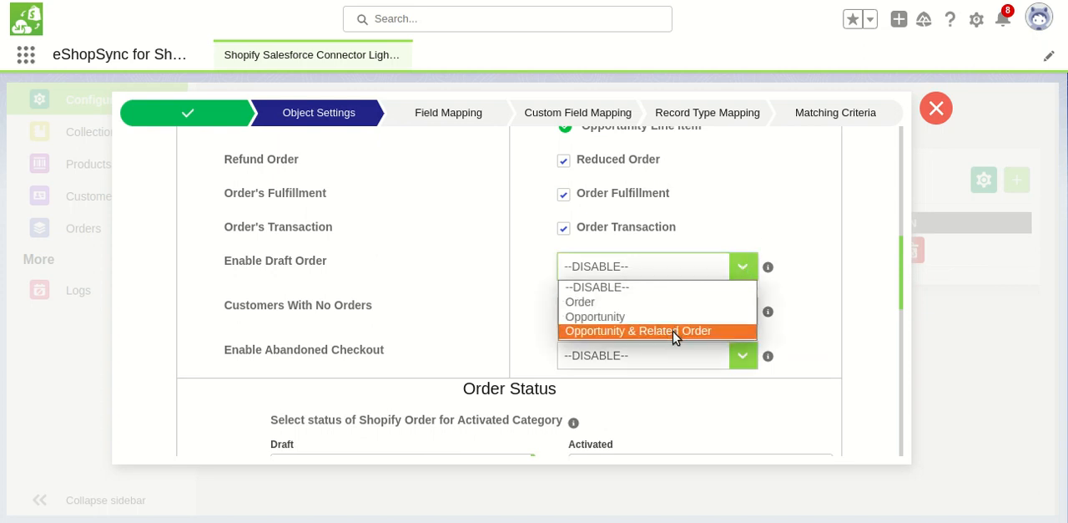
click(769, 206)
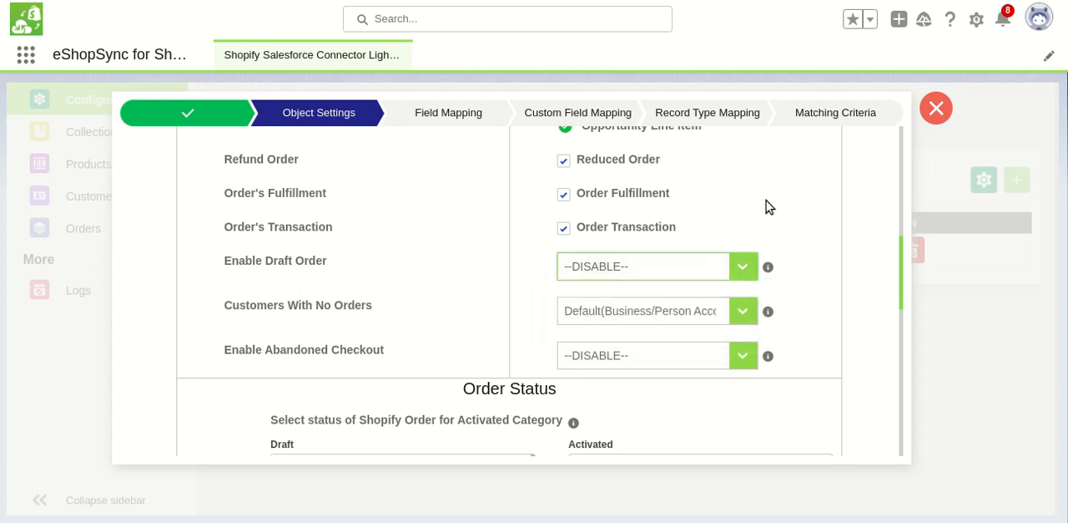
Check the options for Customers With No Orders and choose Default(Business/Person Account)
click(681, 320)
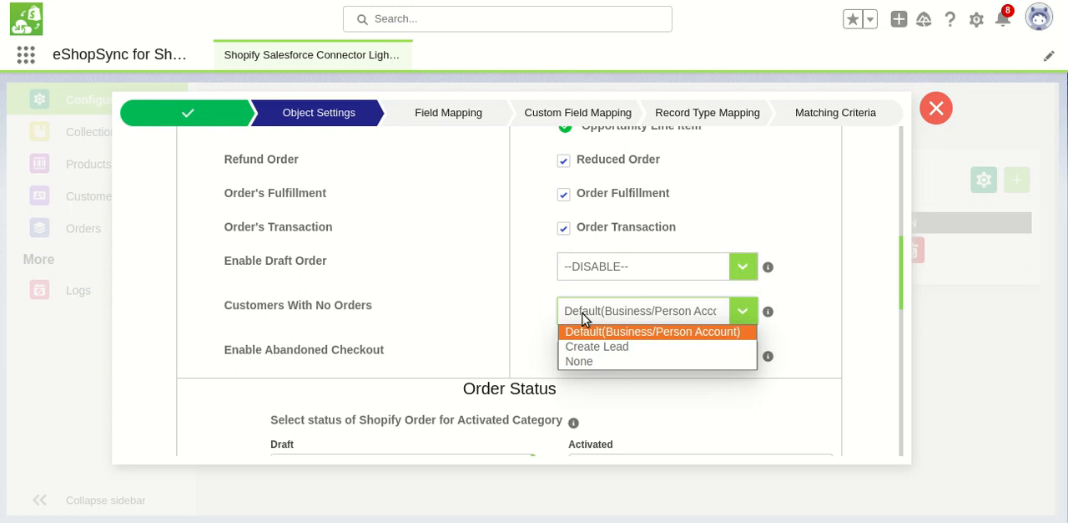
click(544, 309)
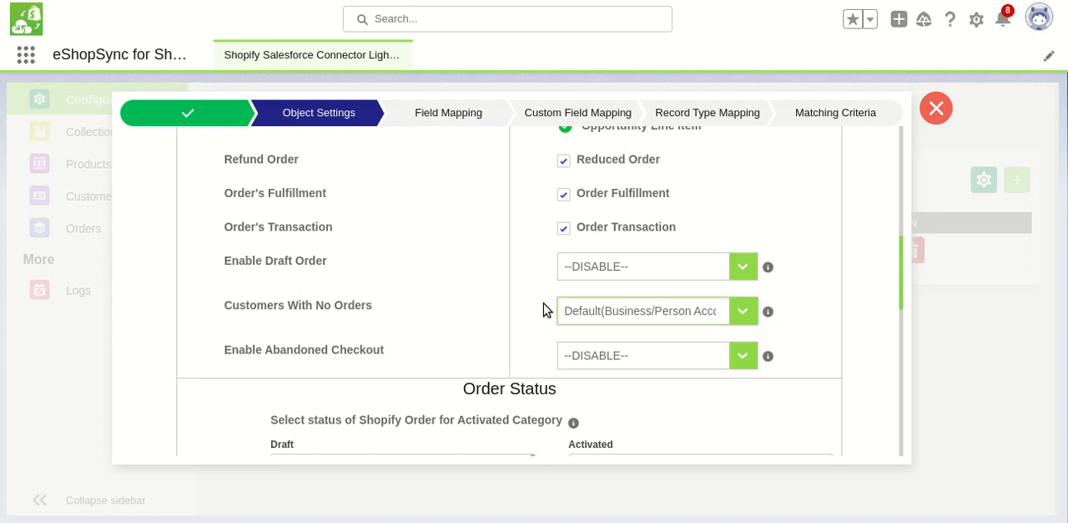
click(614, 315)
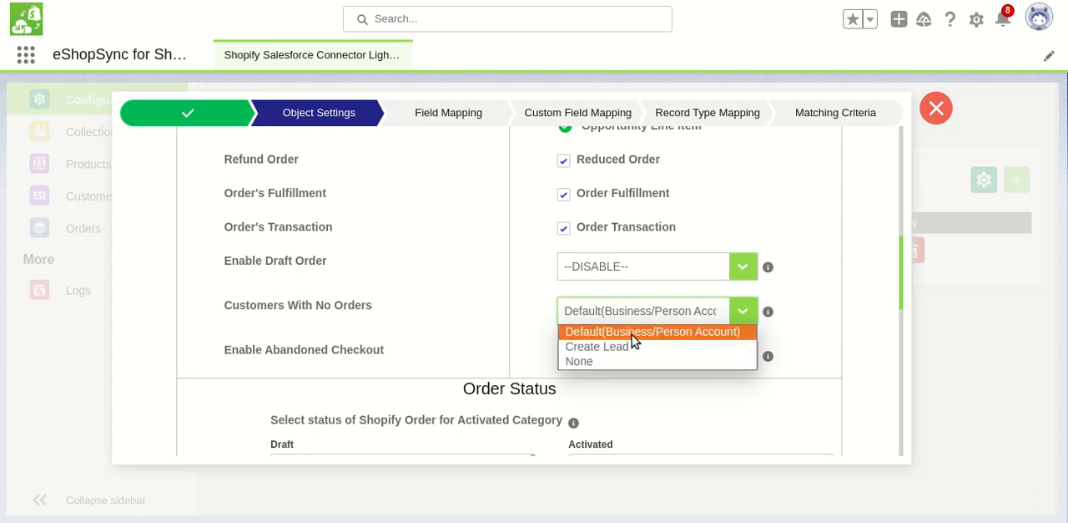
click(632, 333)
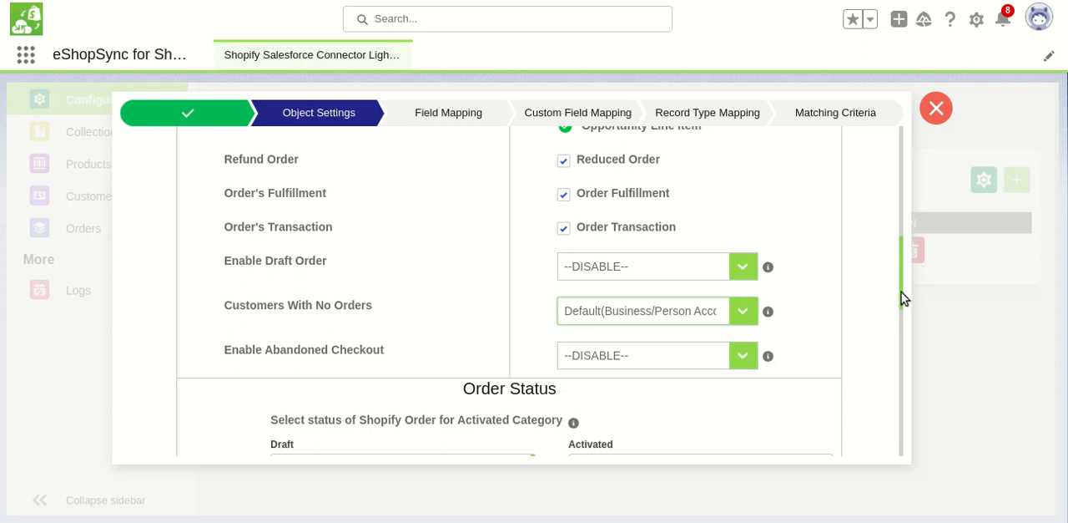
Assign the Paid & Fulfilled Shopify order status to the Activated category in the Order Status settings
drag(902, 298, 900, 349)
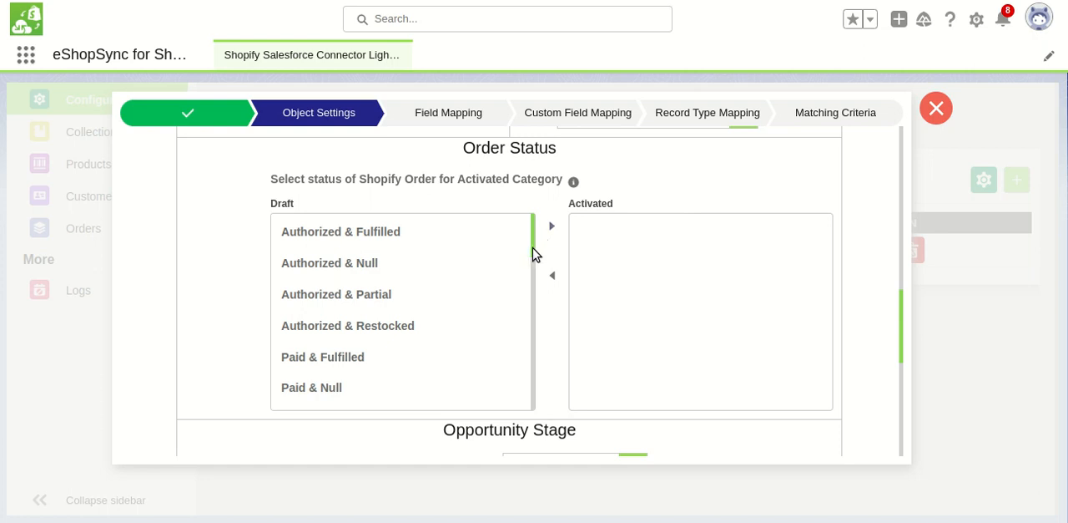
drag(535, 255, 536, 262)
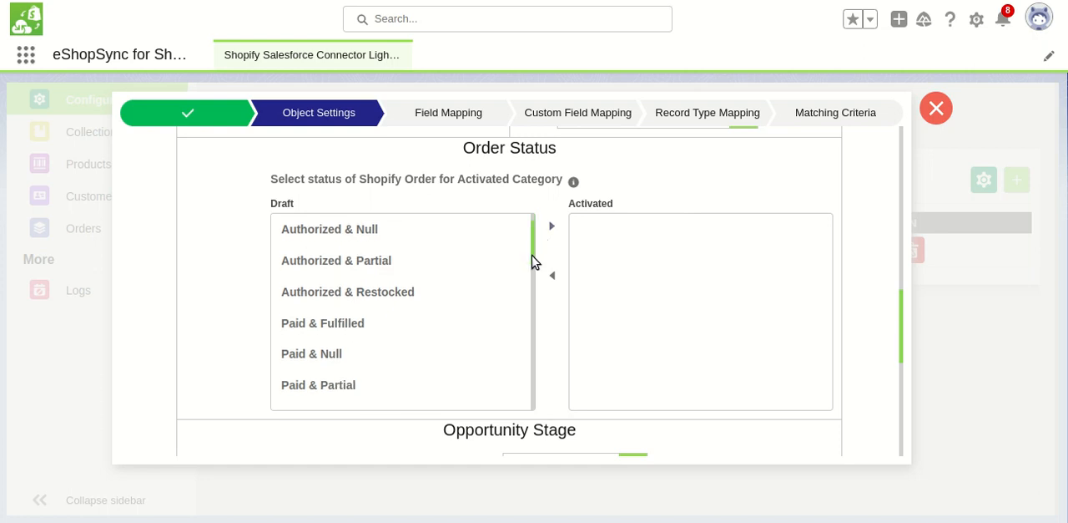
click(333, 332)
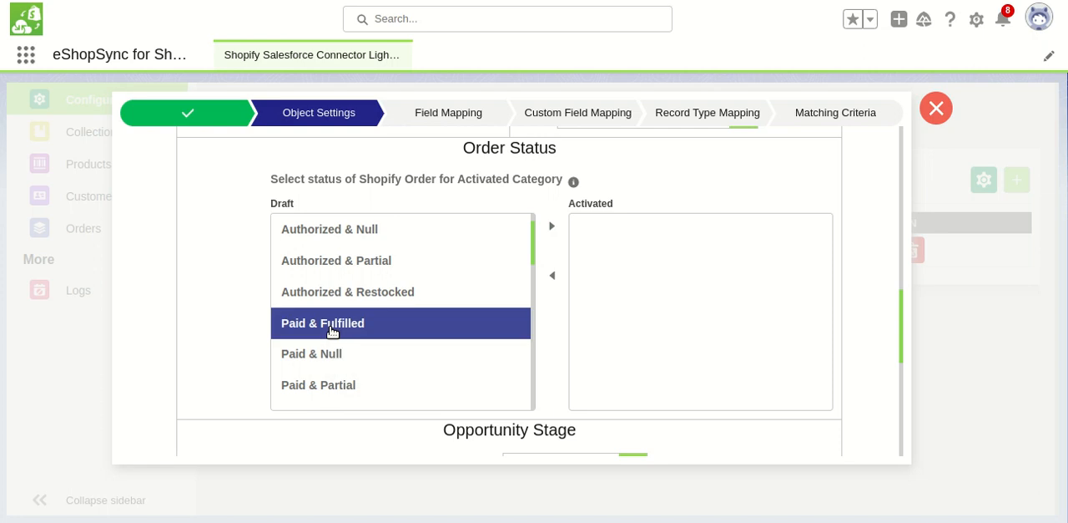
click(552, 227)
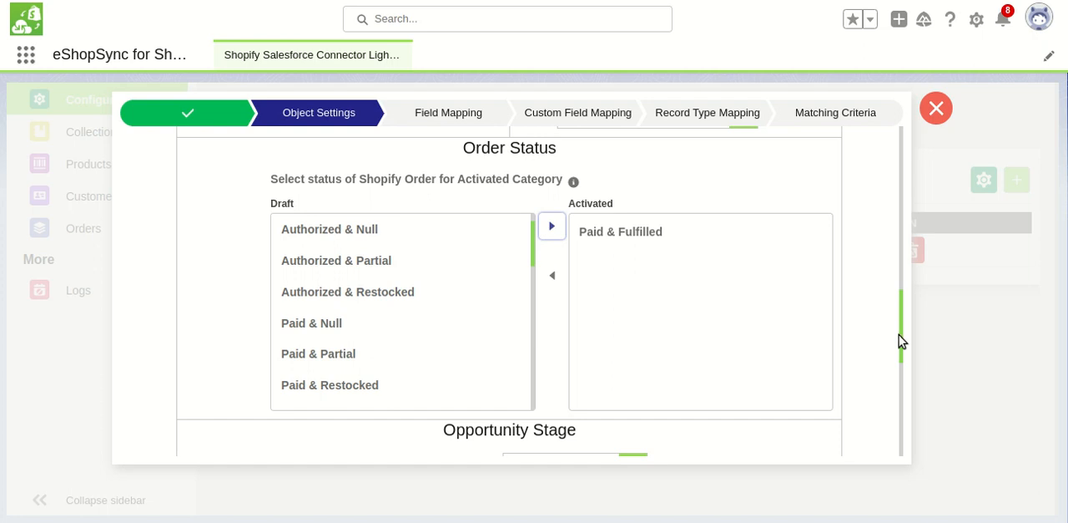
Add a Closed Won opportunity stage for Shopify orders with the Paid & Fulfilled status
drag(901, 341, 901, 418)
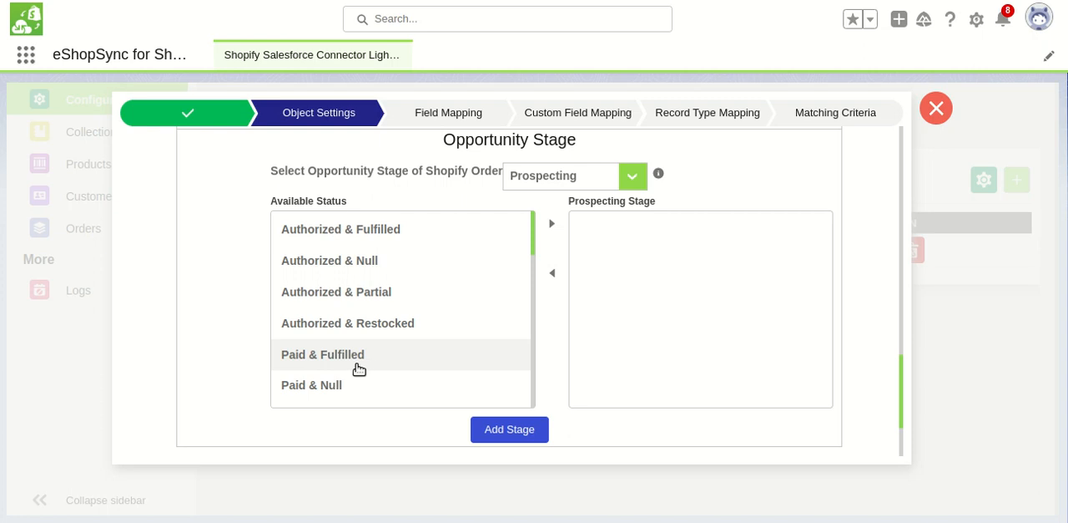
click(633, 177)
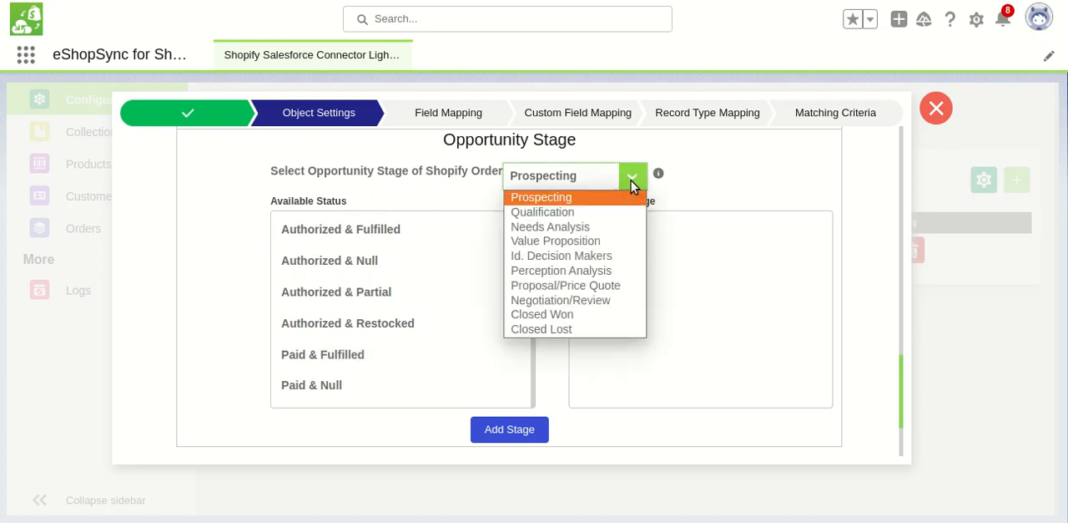
click(562, 314)
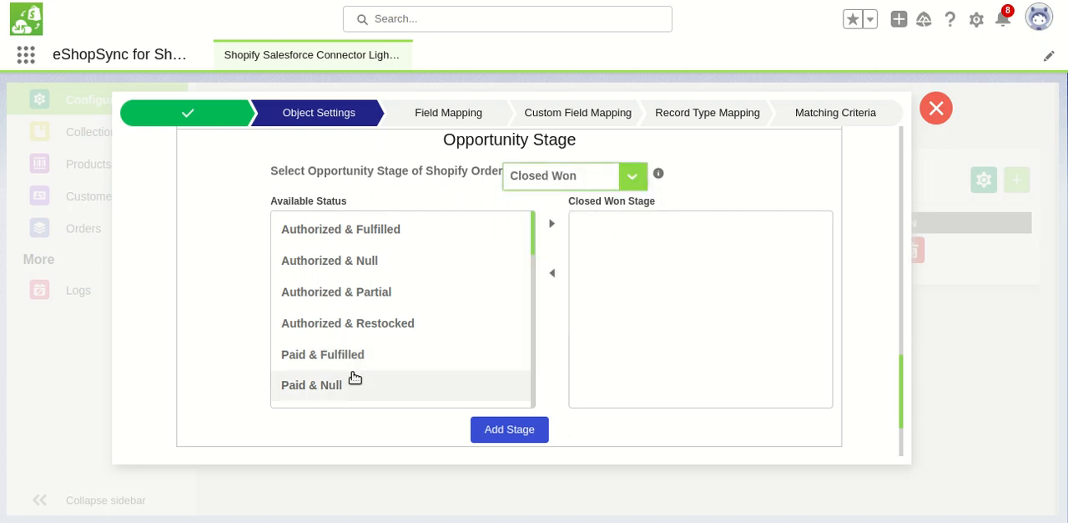
click(340, 356)
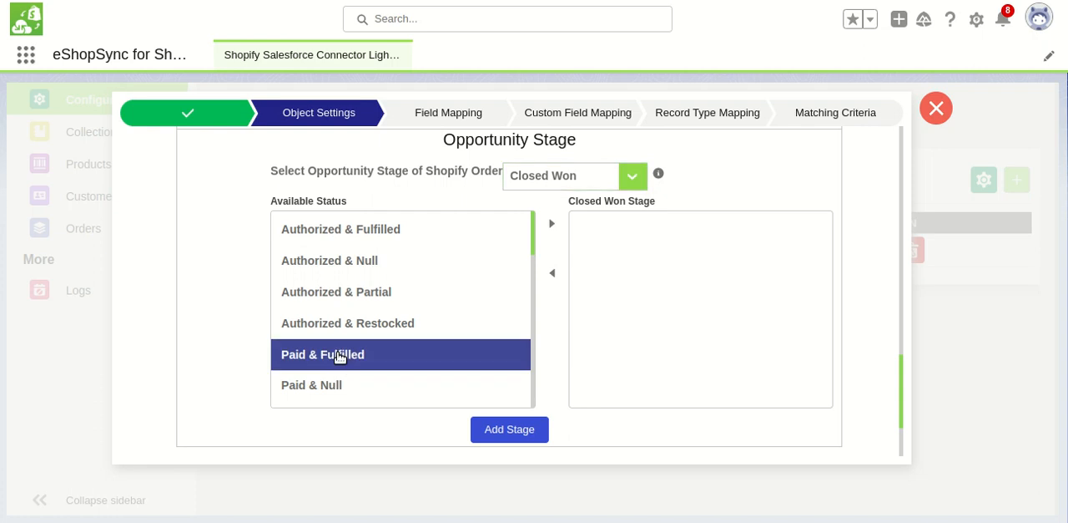
click(552, 225)
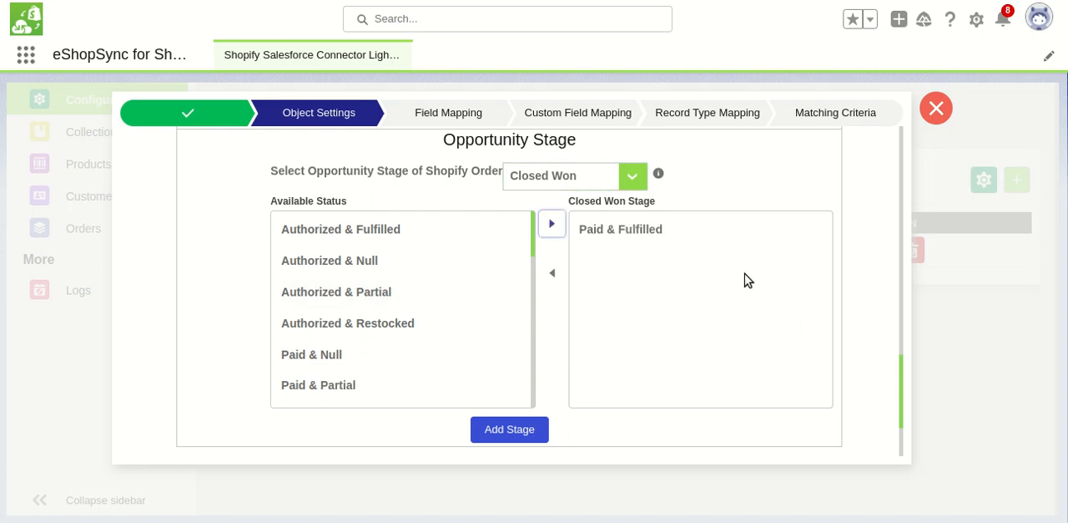
drag(902, 374, 901, 389)
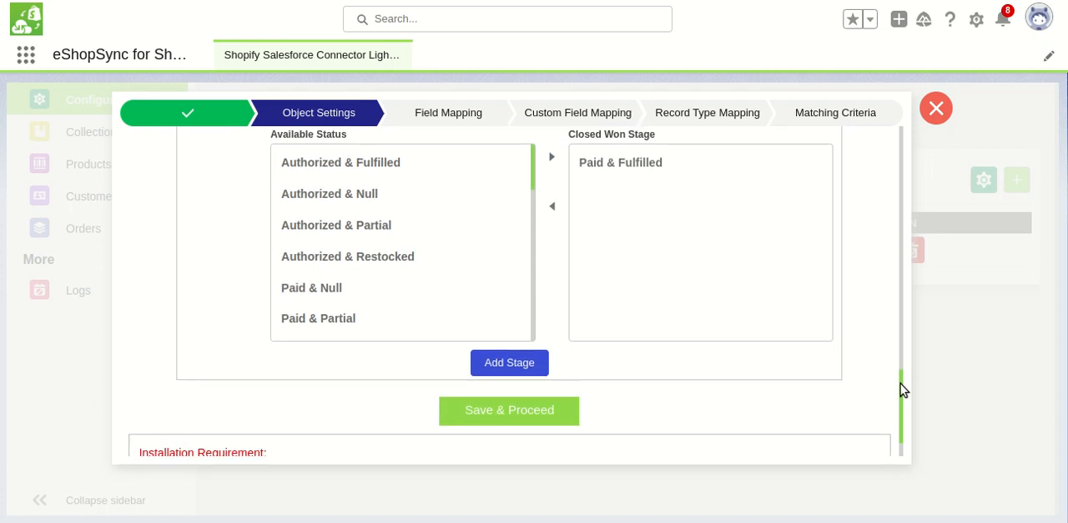
click(530, 373)
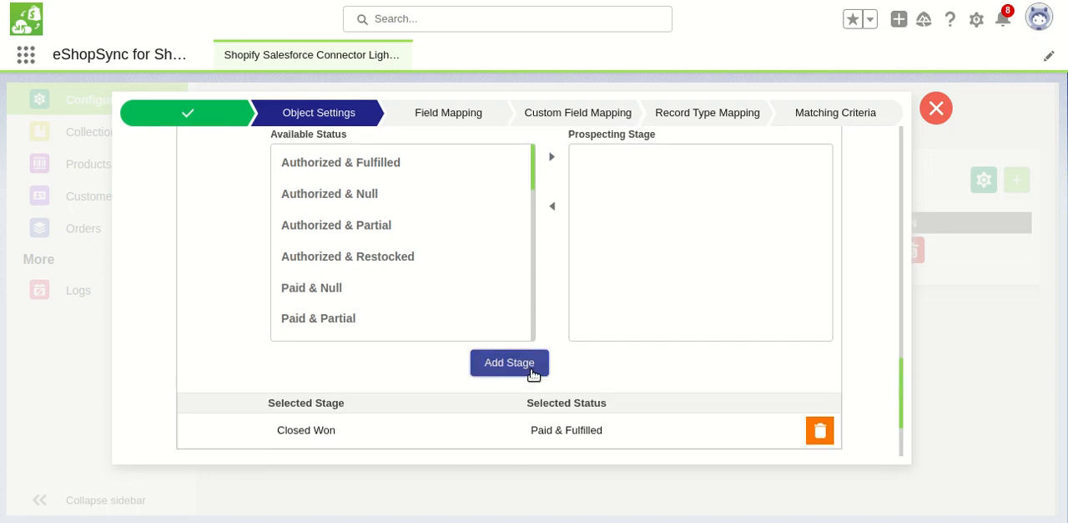
Add a Closed Lost opportunity stage for the Refunded & Fulfilled status, and save the object settings to proceed to field mapping
drag(901, 389, 902, 379)
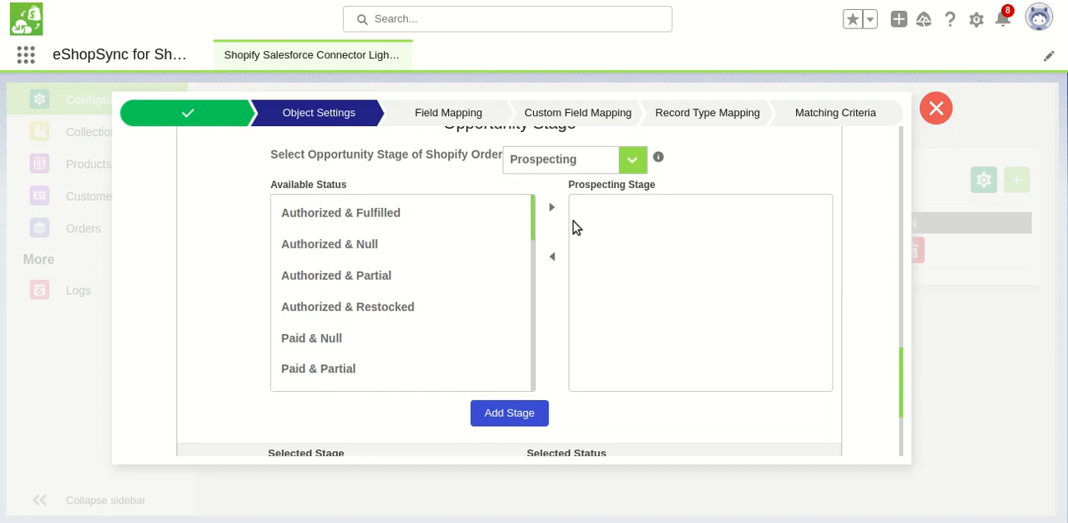
click(634, 163)
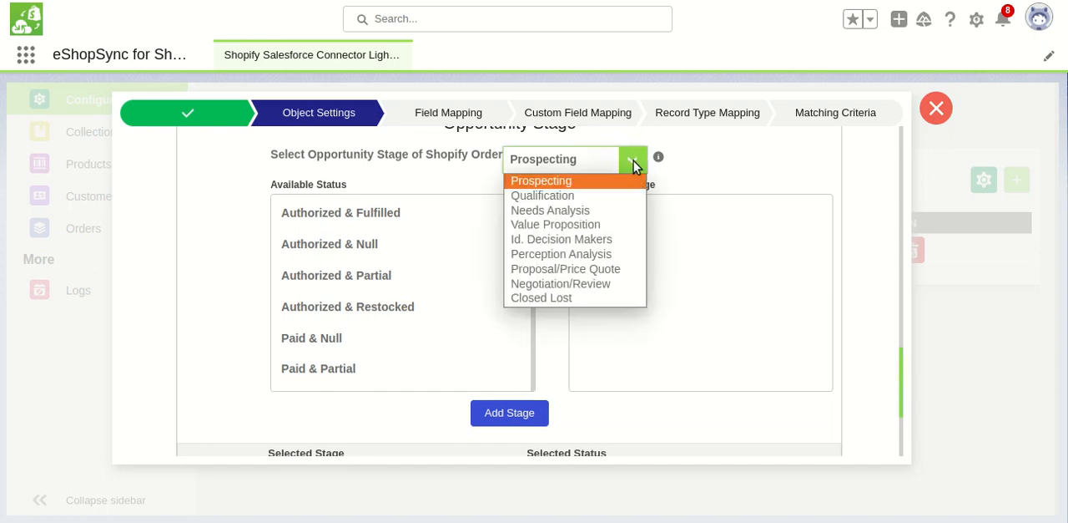
click(589, 298)
drag(584, 299, 446, 329)
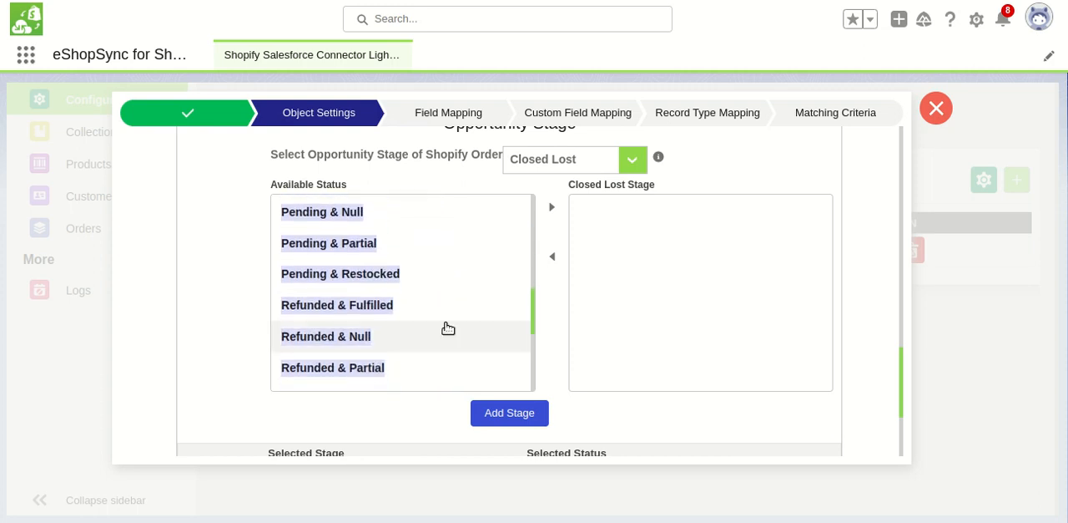
click(369, 317)
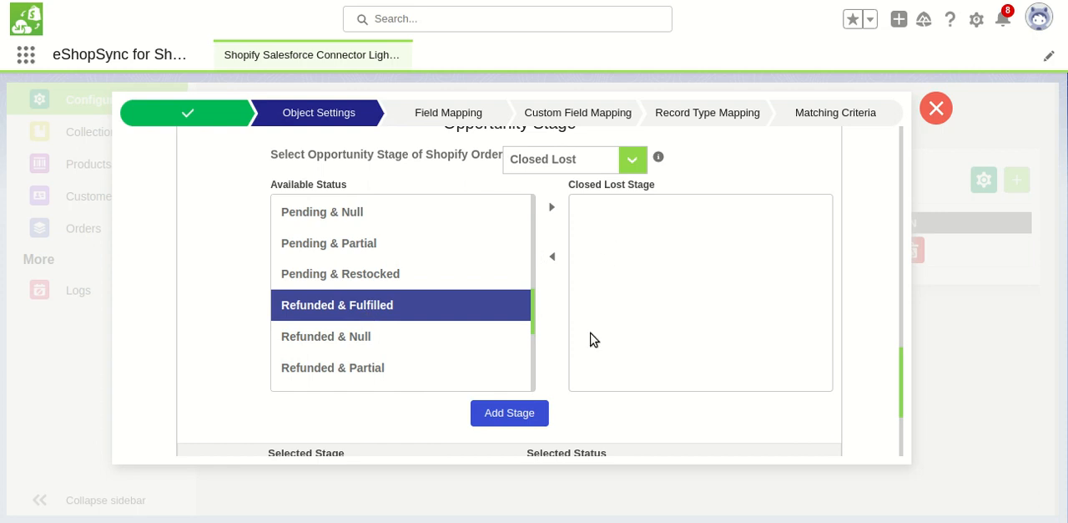
click(554, 208)
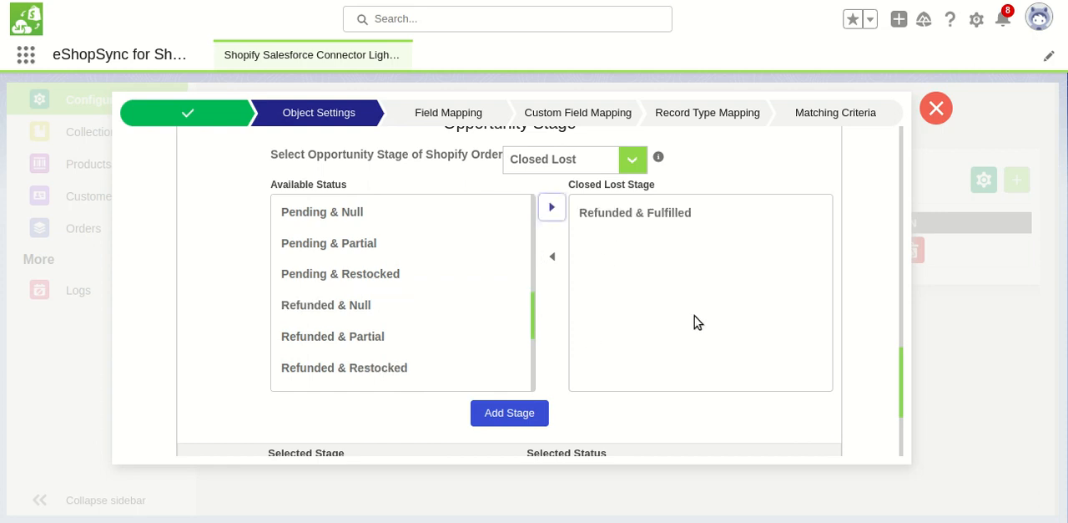
click(537, 414)
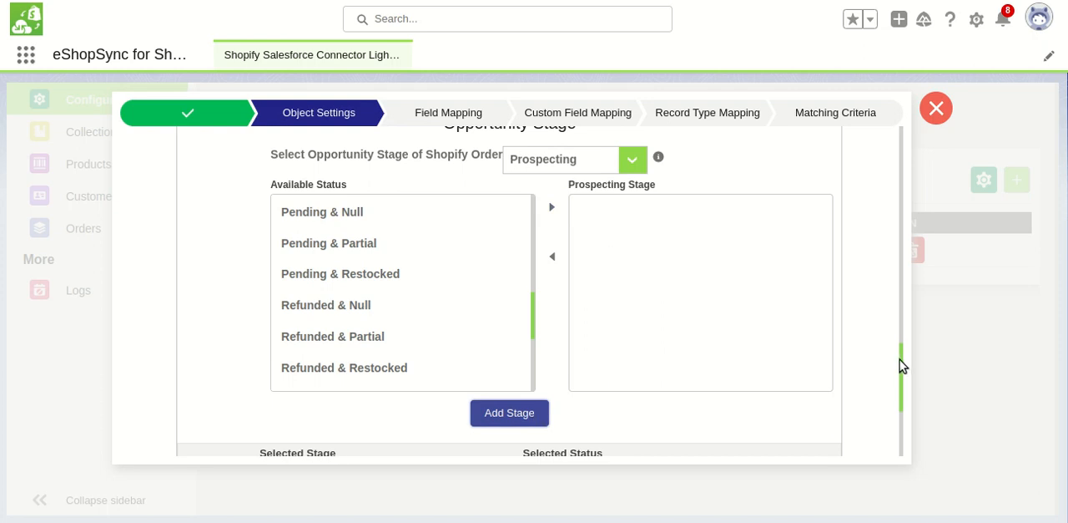
drag(904, 367, 906, 412)
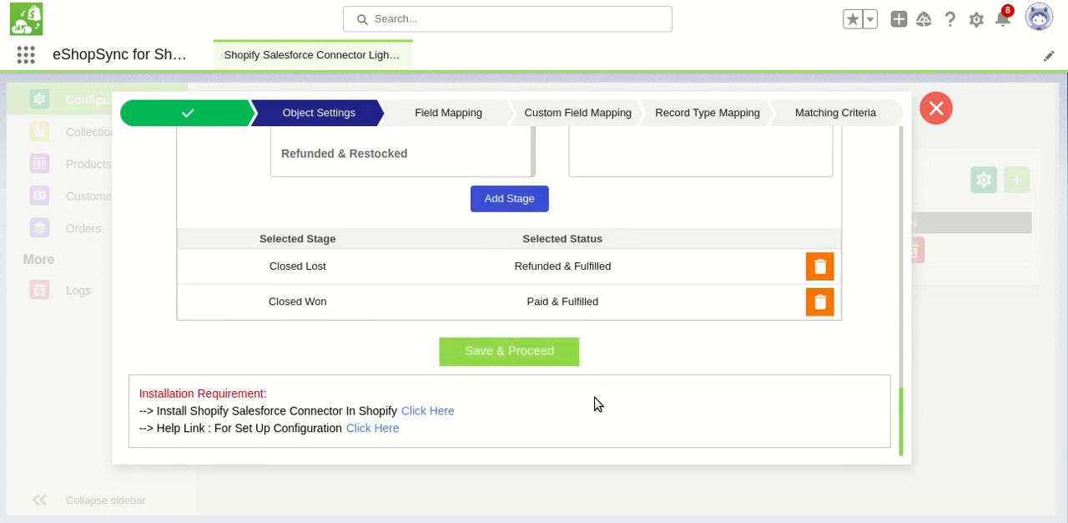
click(540, 356)
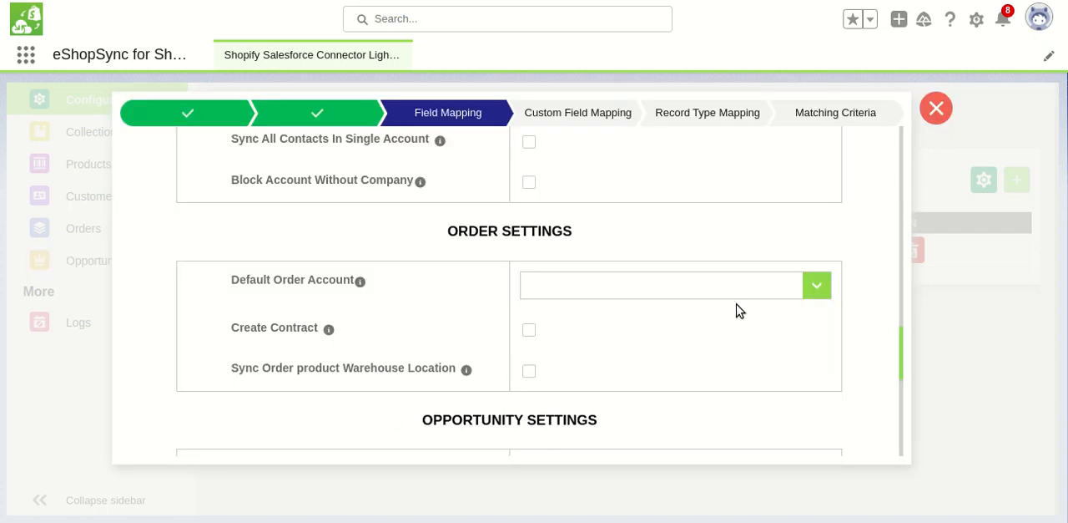
Examine the customer default, account and contact field mapping sections and the Salesforce fields available for account mapping
drag(904, 340, 904, 146)
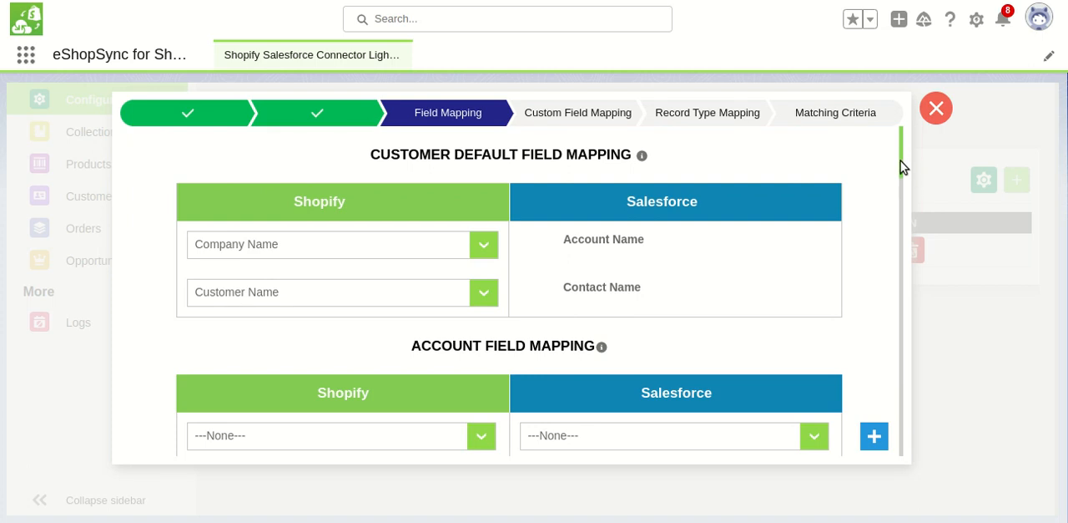
drag(901, 167, 901, 187)
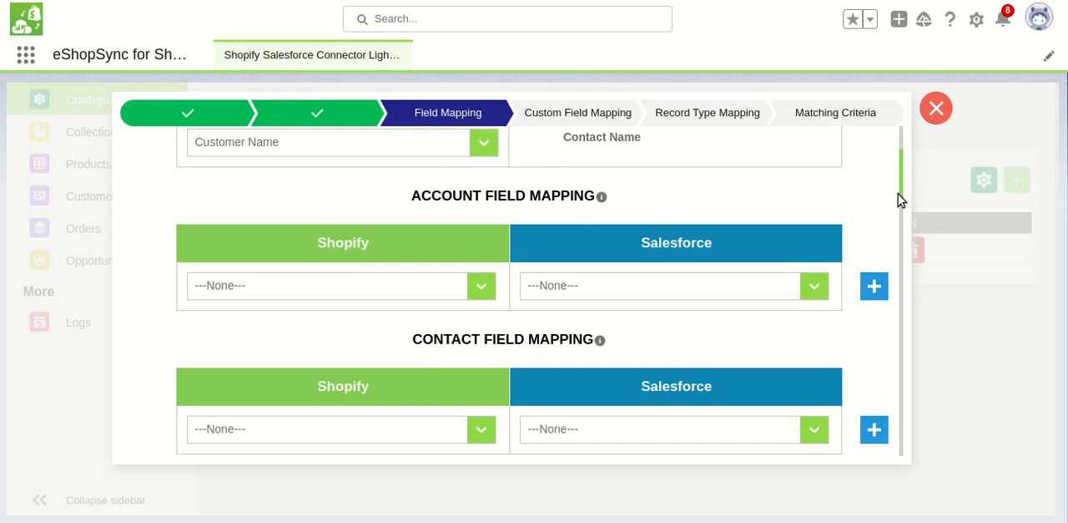
drag(902, 198, 899, 176)
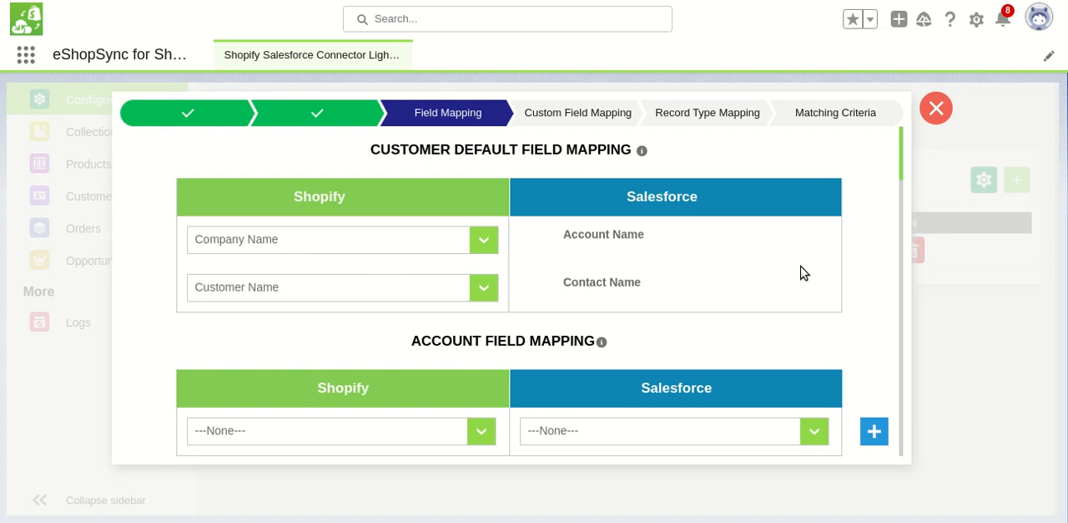
drag(901, 167, 902, 193)
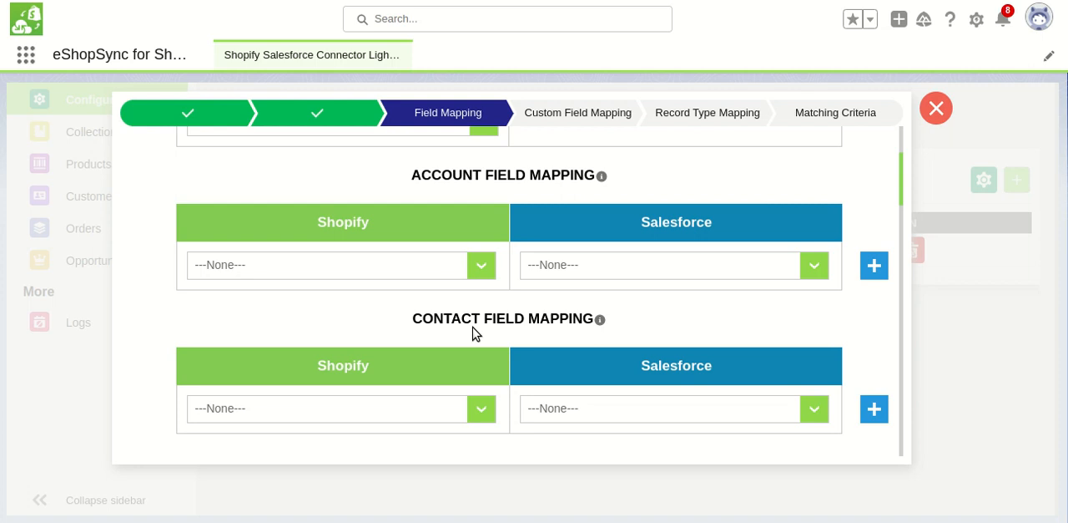
click(648, 278)
drag(824, 65, 821, 242)
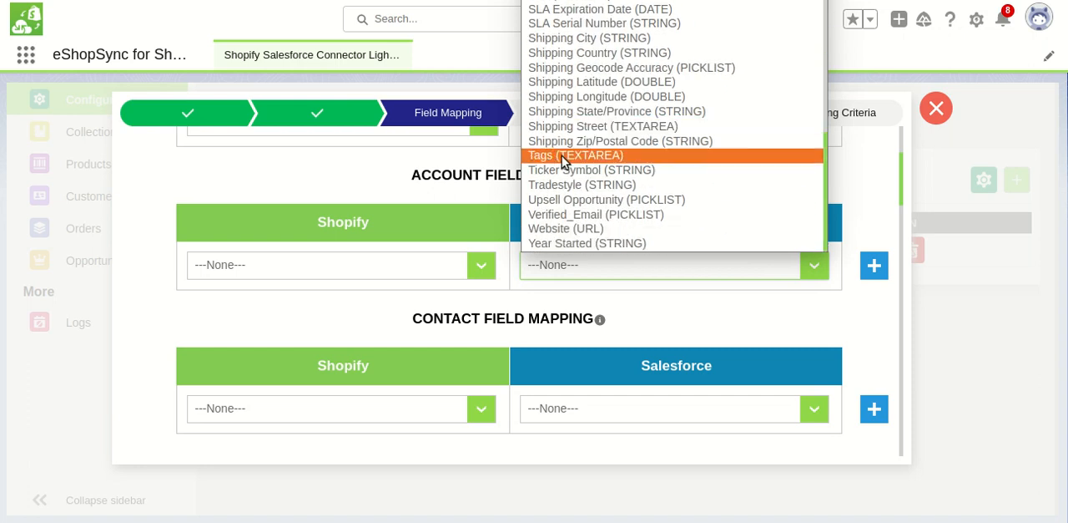
click(479, 269)
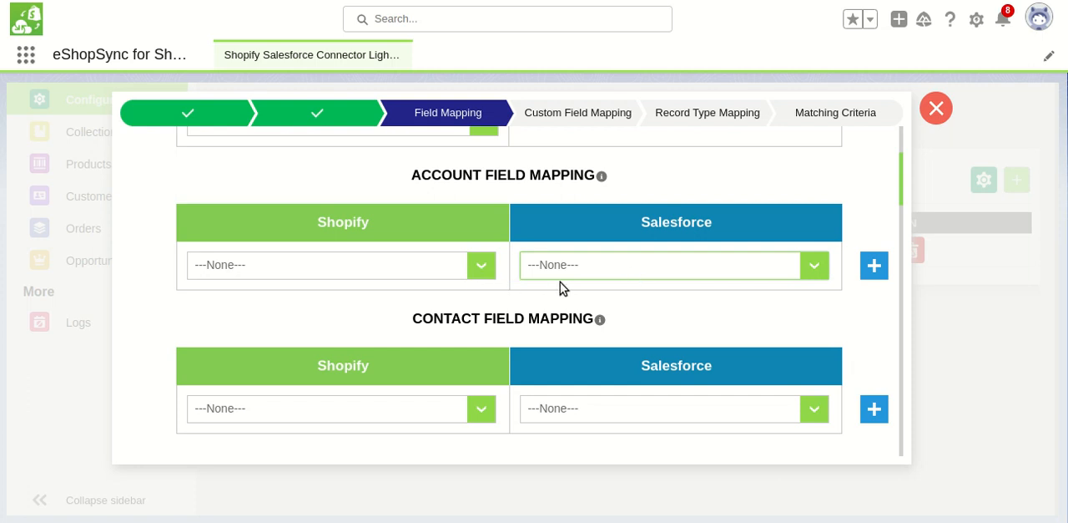
Add an account field mapping from Shopify default.address1 to Salesforce Billing City
click(477, 274)
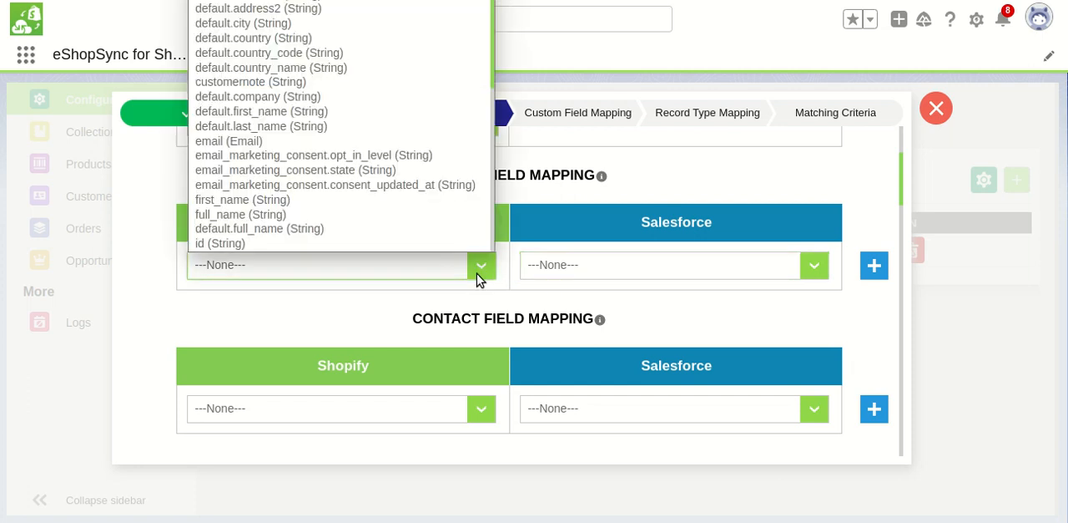
click(274, 7)
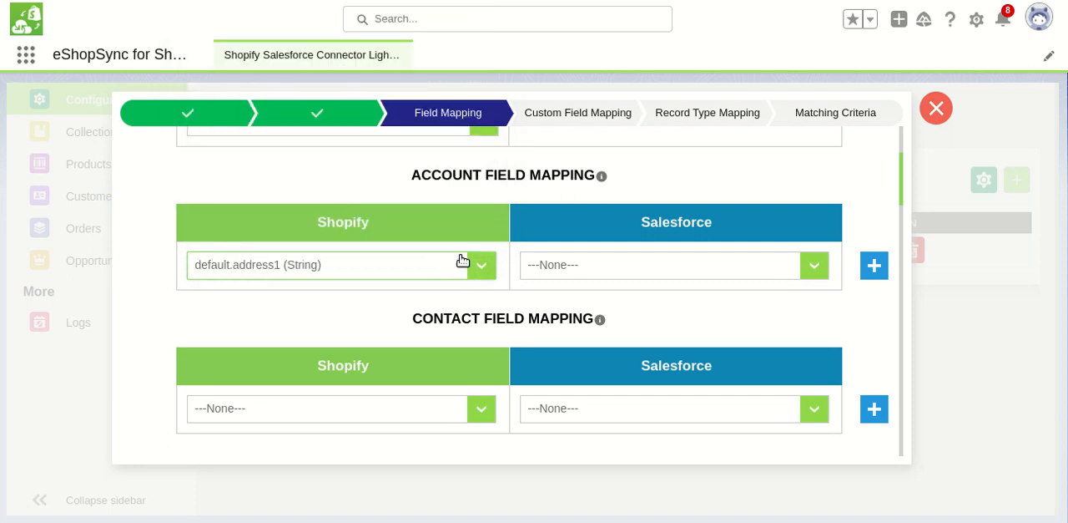
click(609, 267)
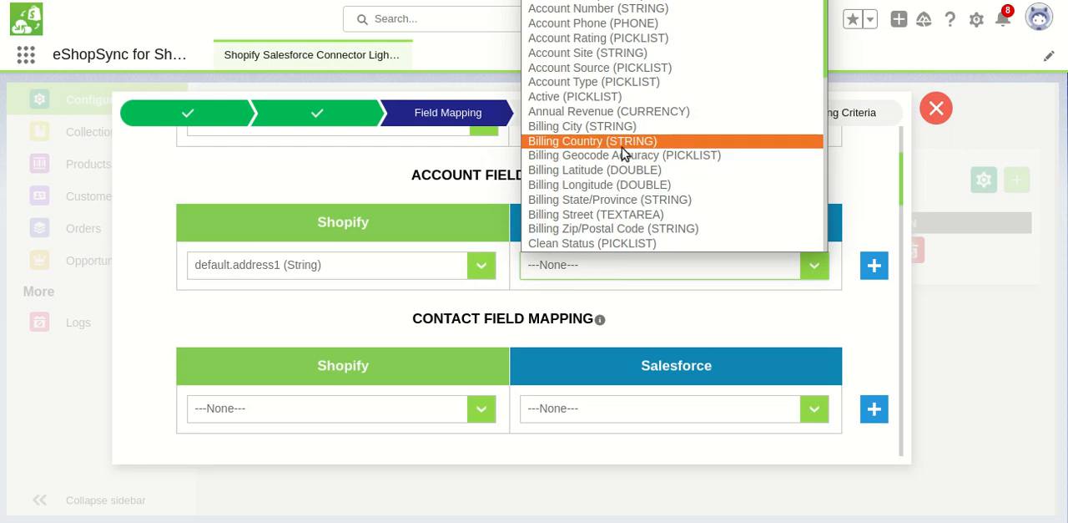
click(593, 133)
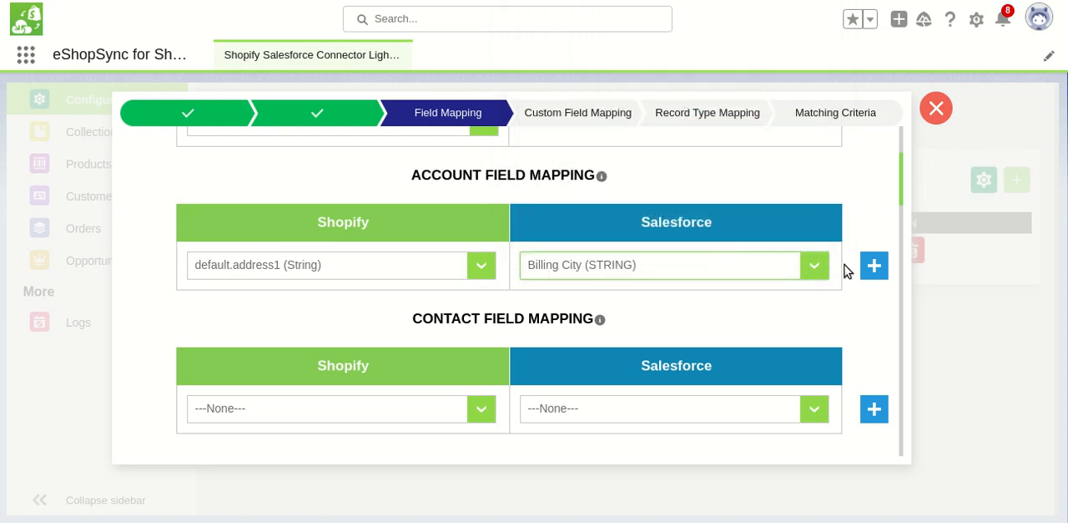
click(872, 266)
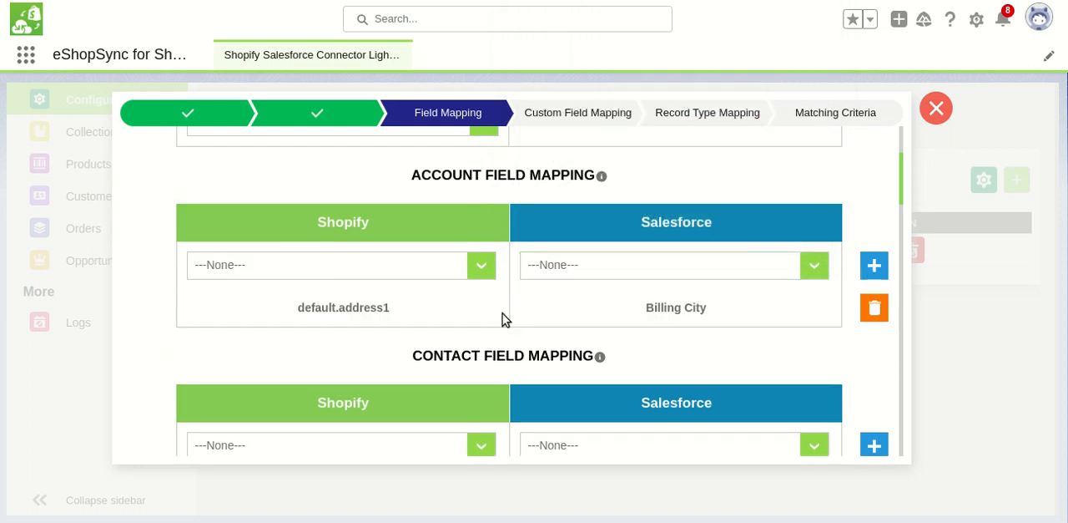
Add an account field mapping from Shopify default.country to Salesforce Billing Country
click(483, 266)
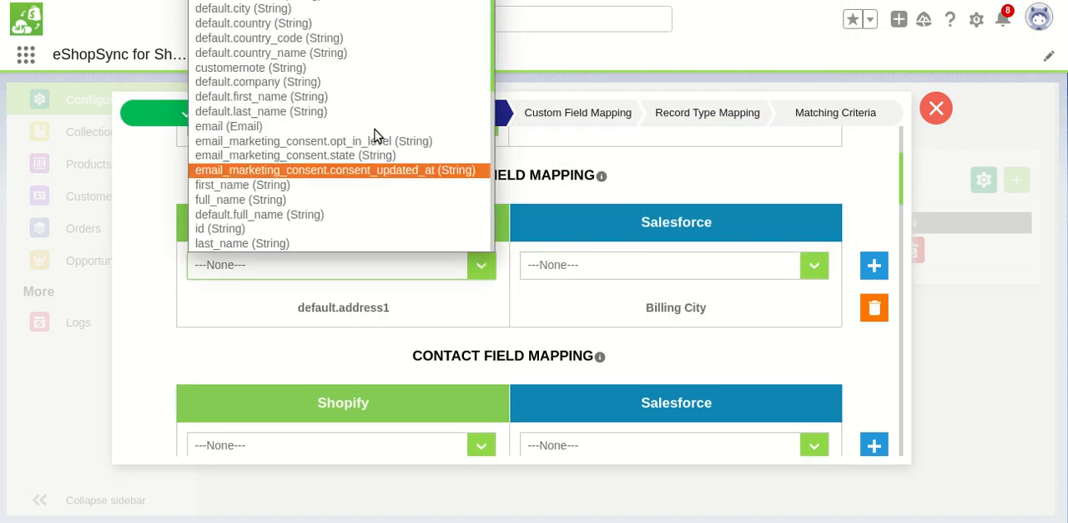
click(284, 24)
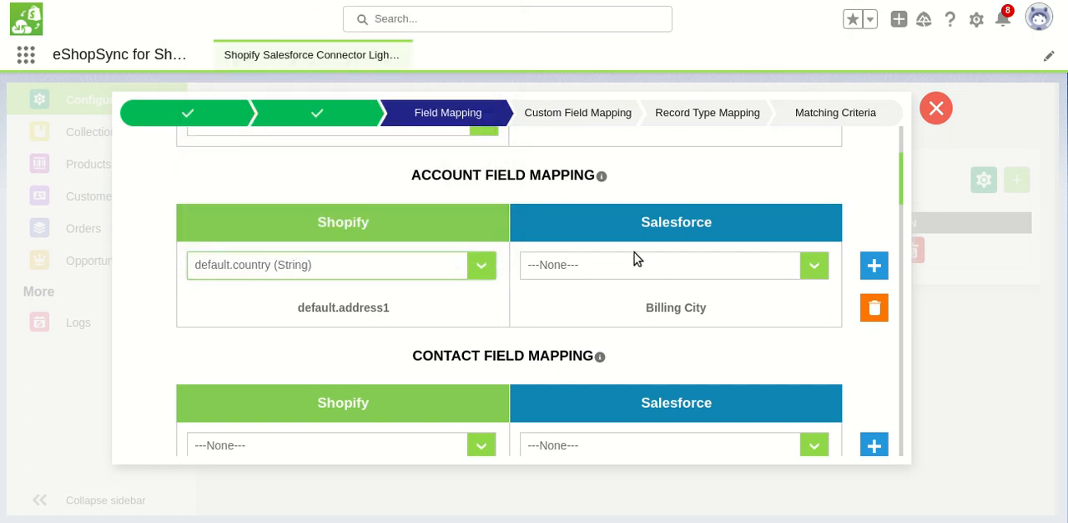
click(657, 274)
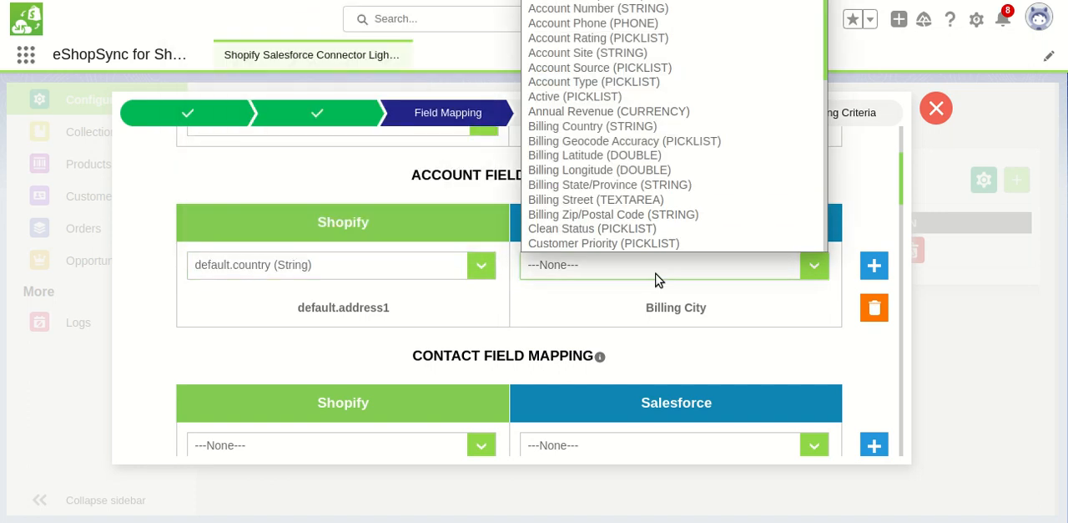
click(605, 127)
click(874, 265)
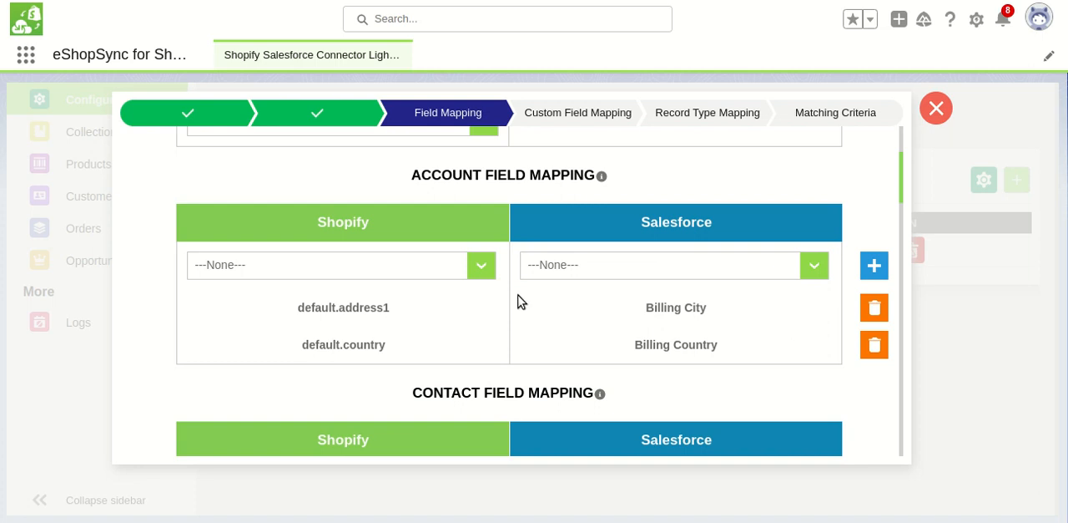
Examine the Shopify fields available for account mapping and the remaining field mapping sections through to the customer settings
click(417, 274)
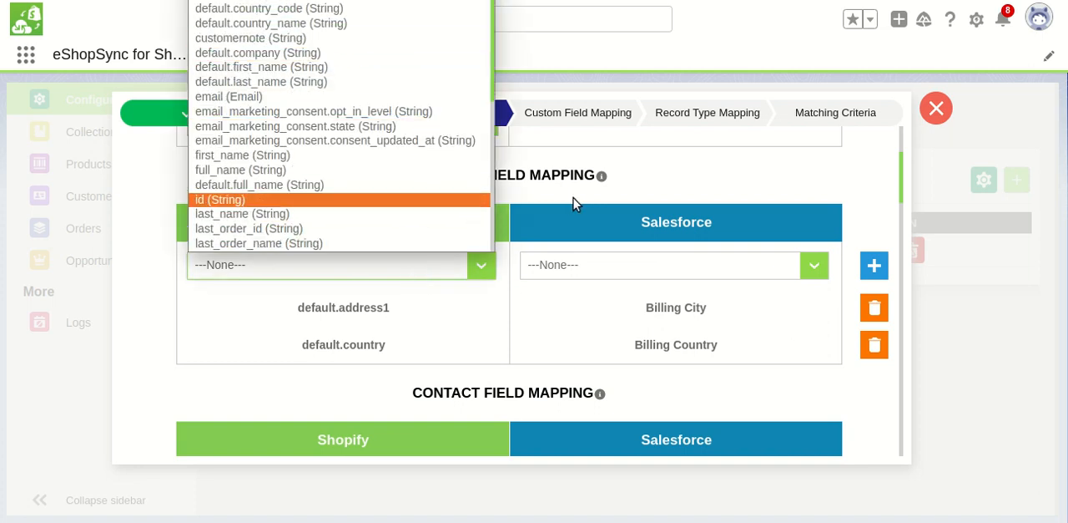
click(832, 227)
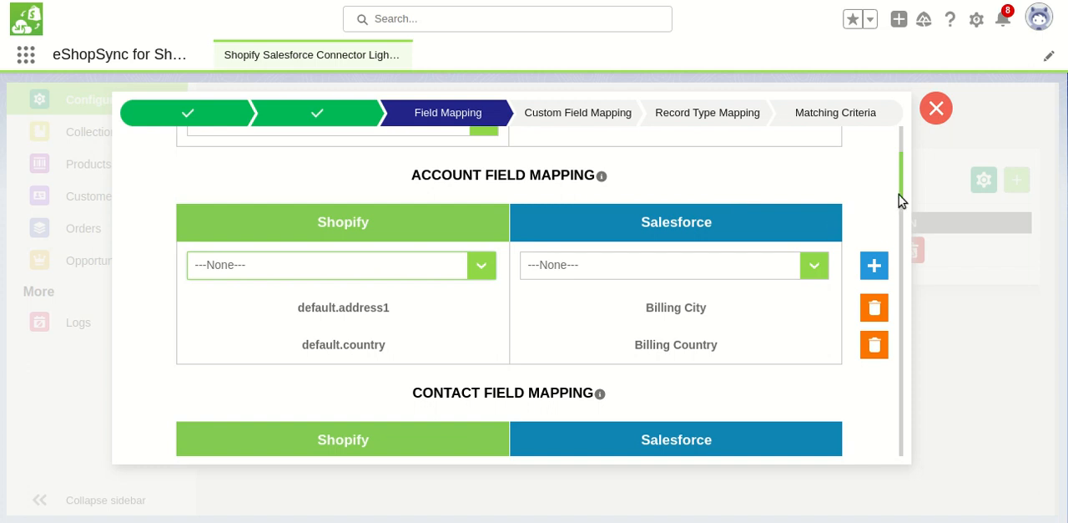
drag(901, 197, 903, 203)
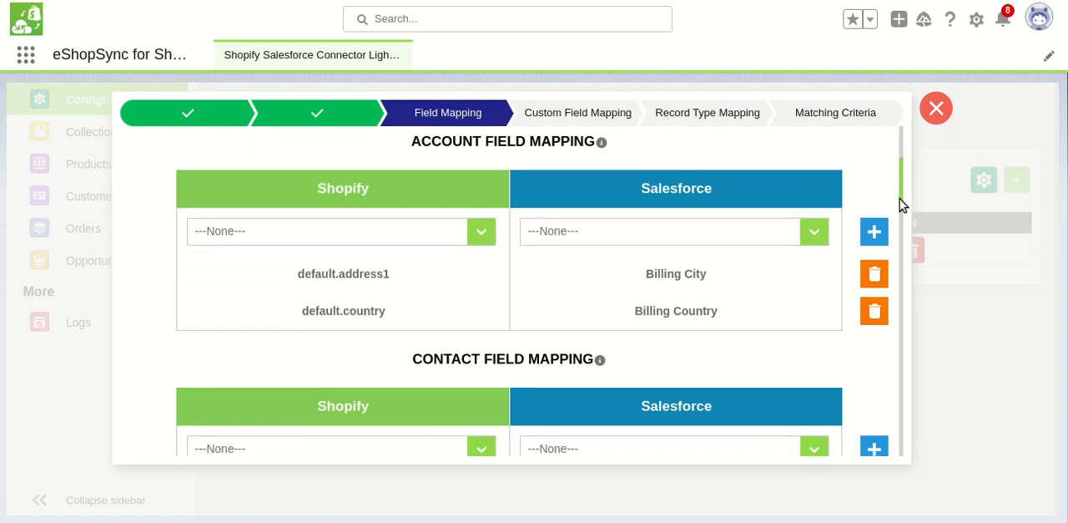
drag(902, 203, 901, 213)
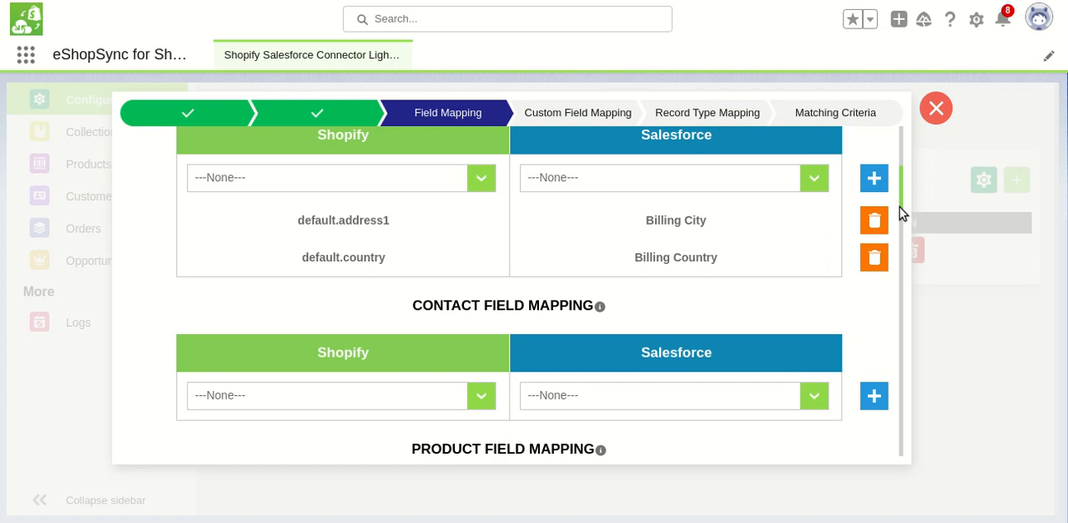
drag(901, 213, 904, 362)
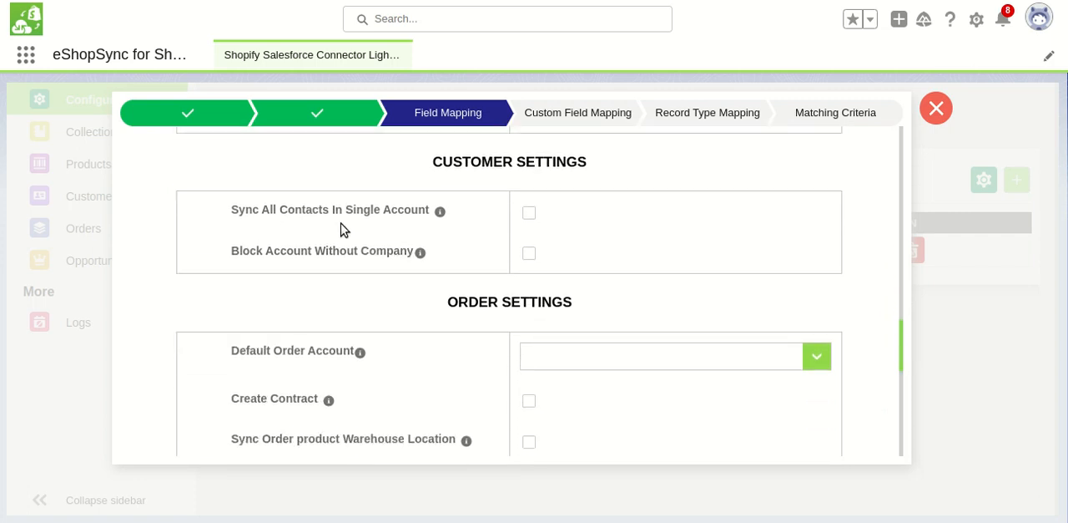
Try the Sync All Contacts In Single Account and Block Account Without Company settings, check their account choices, and switch both off again
click(529, 214)
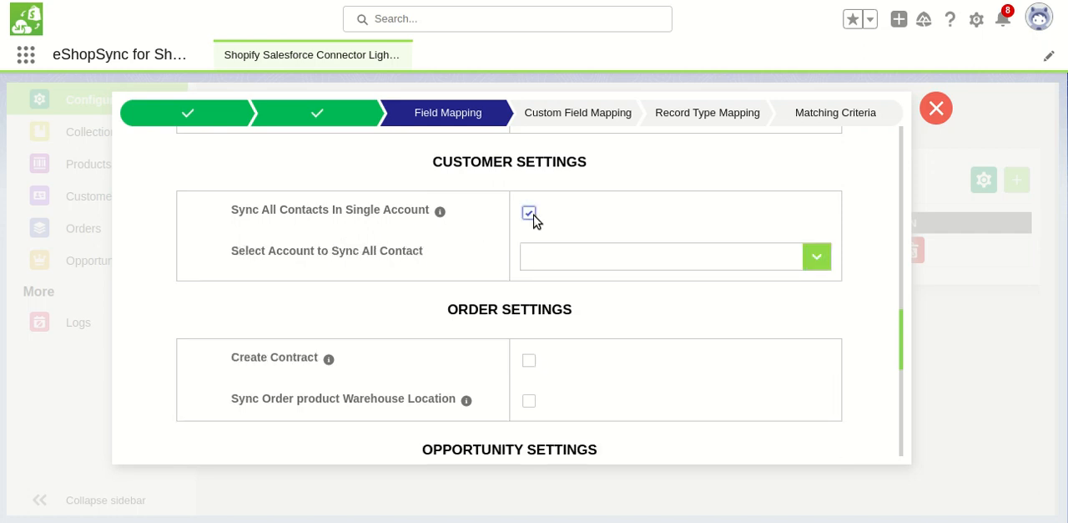
click(638, 260)
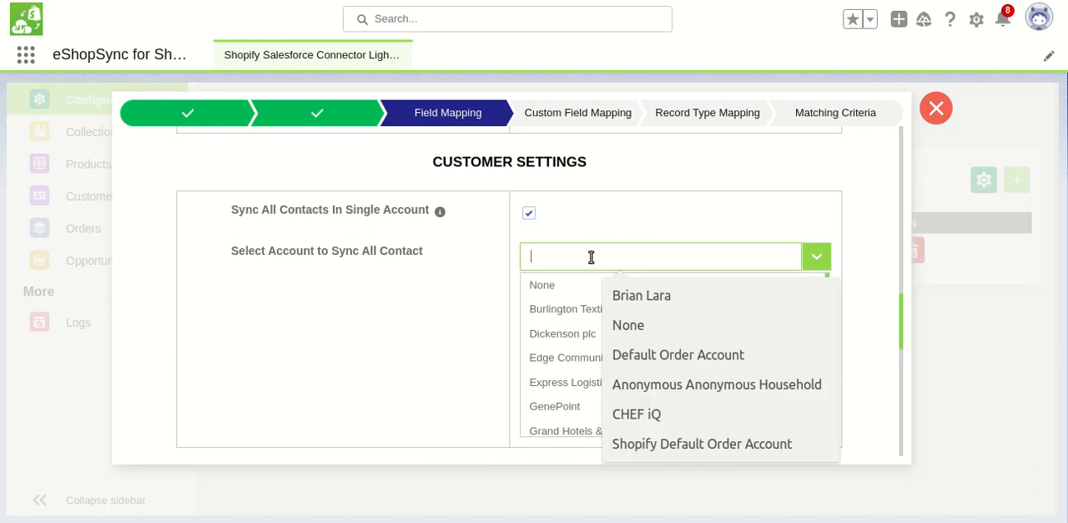
click(529, 214)
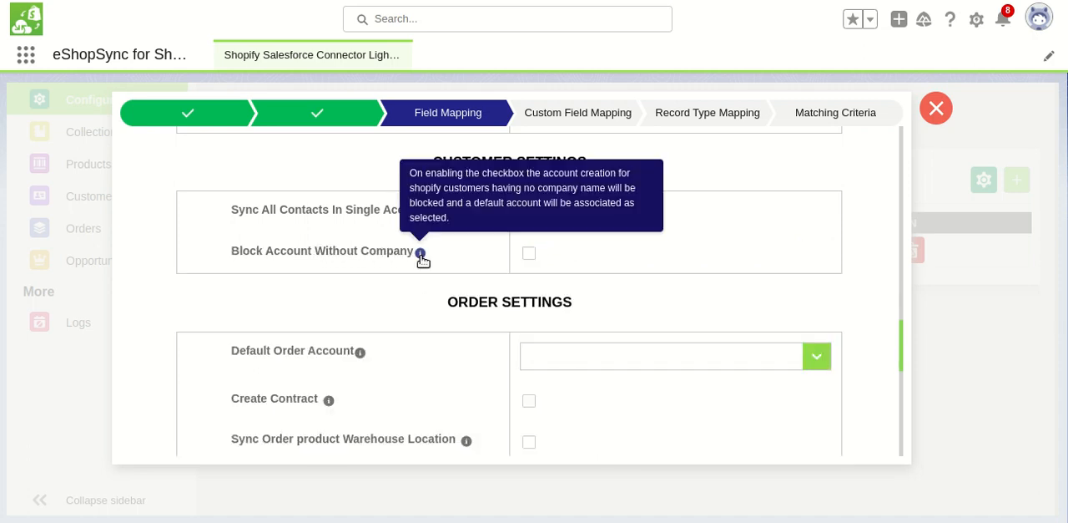
click(529, 254)
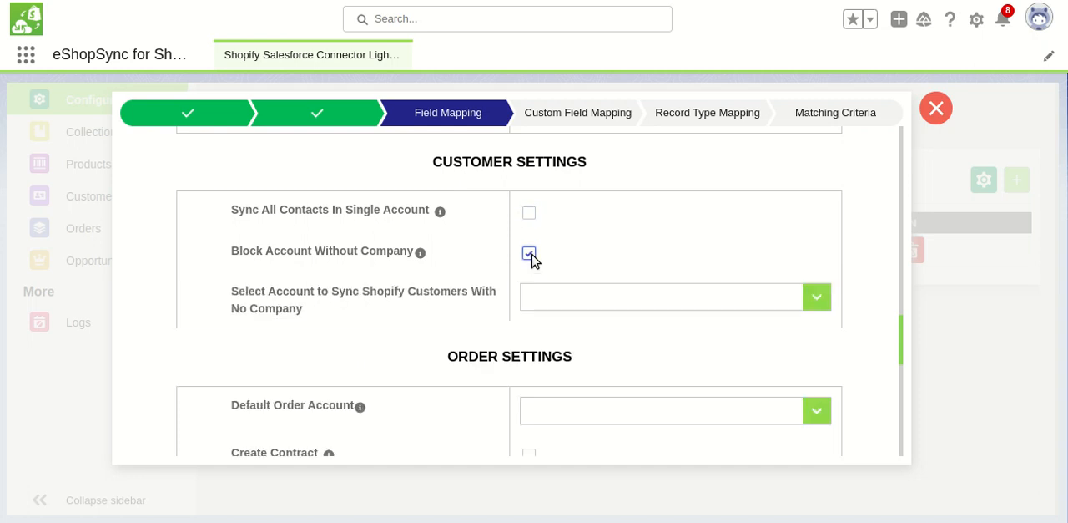
click(588, 303)
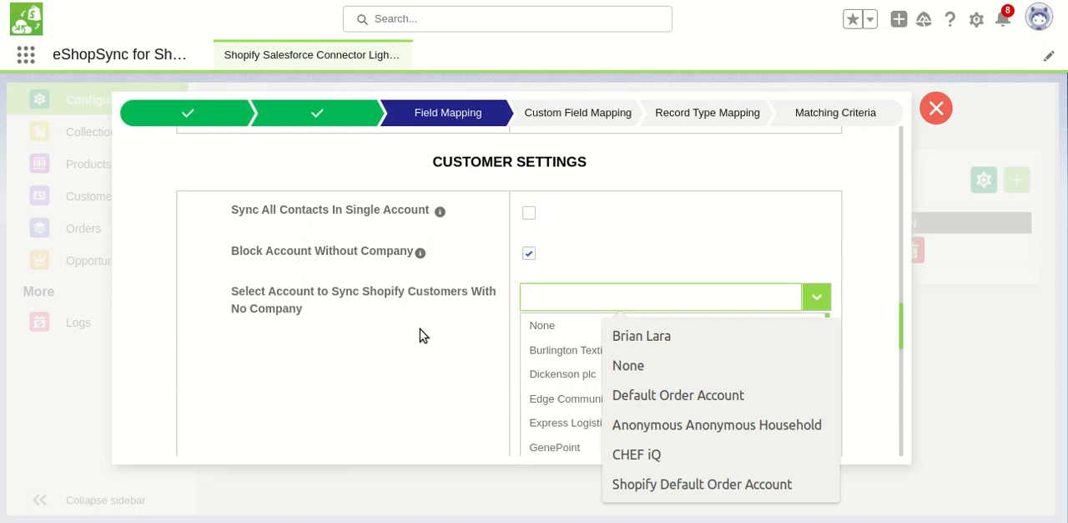
click(529, 255)
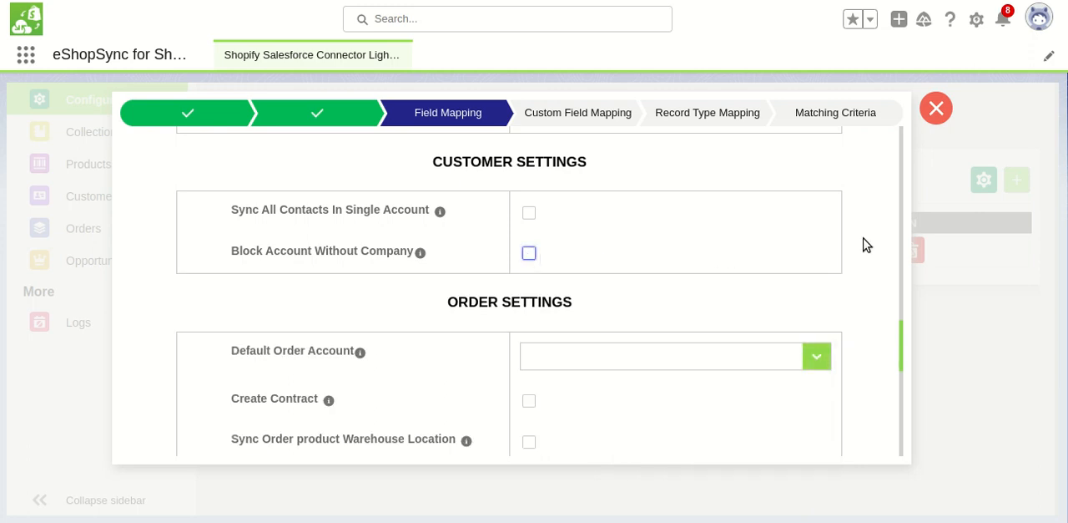
Set the Default Order Account to None in the order settings
drag(901, 349, 901, 362)
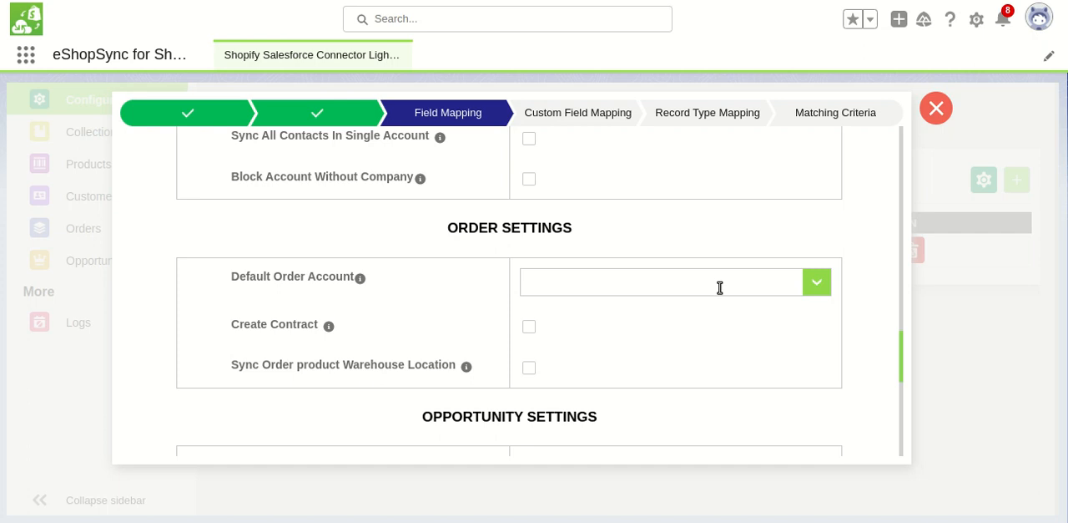
click(813, 286)
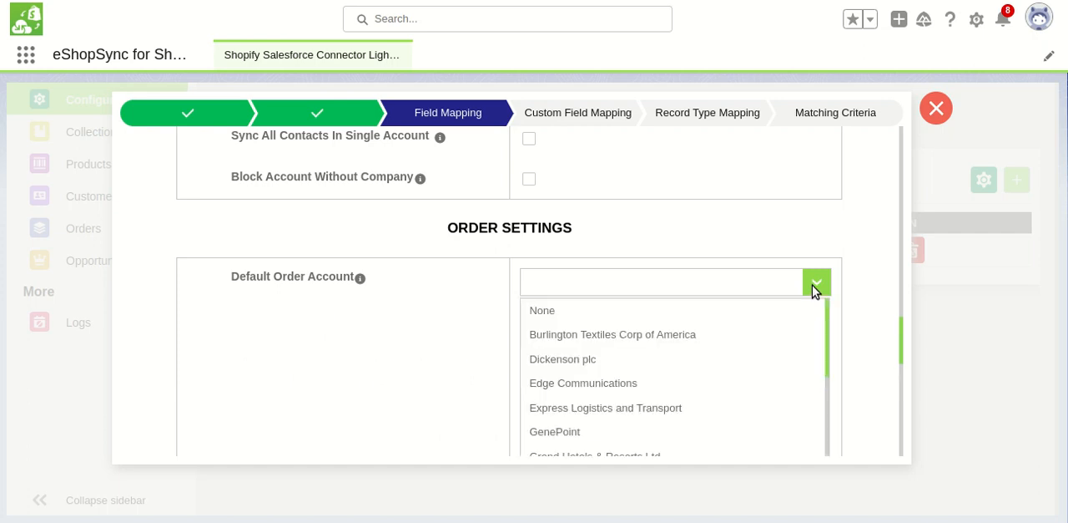
click(698, 312)
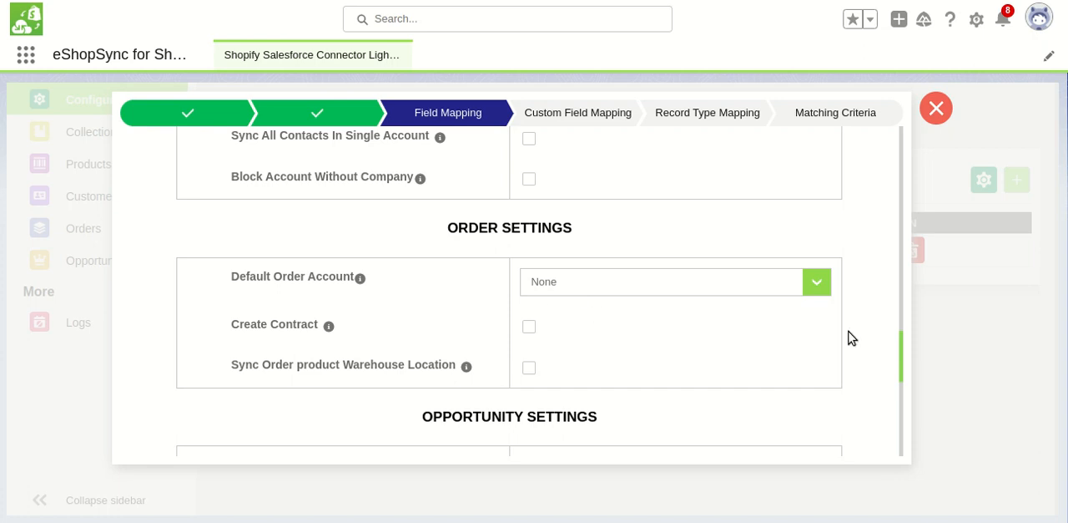
Set the opportunity Default Stage to Negotiation/Review and enable Create Account in the opportunity settings
drag(901, 342, 901, 360)
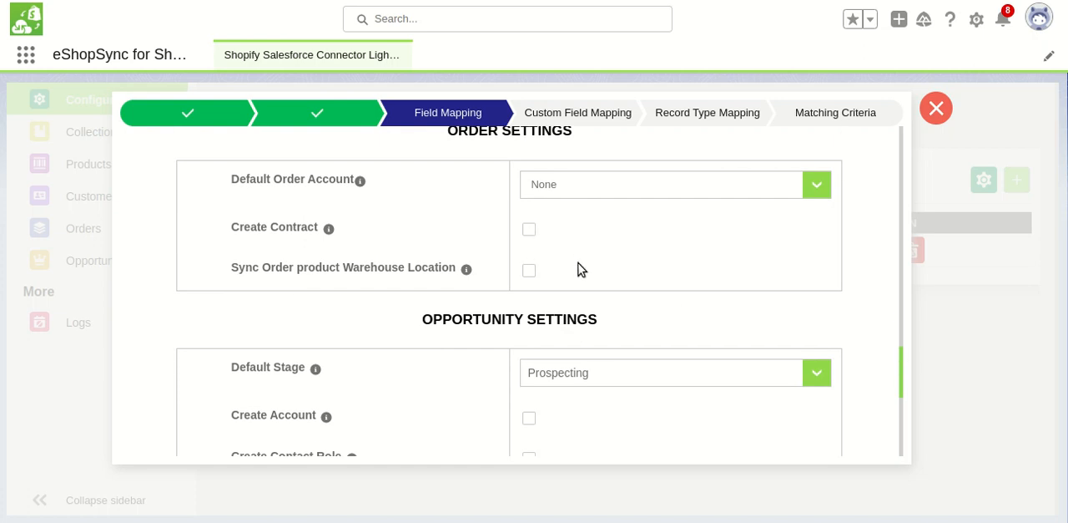
scroll(902, 361, down, 1)
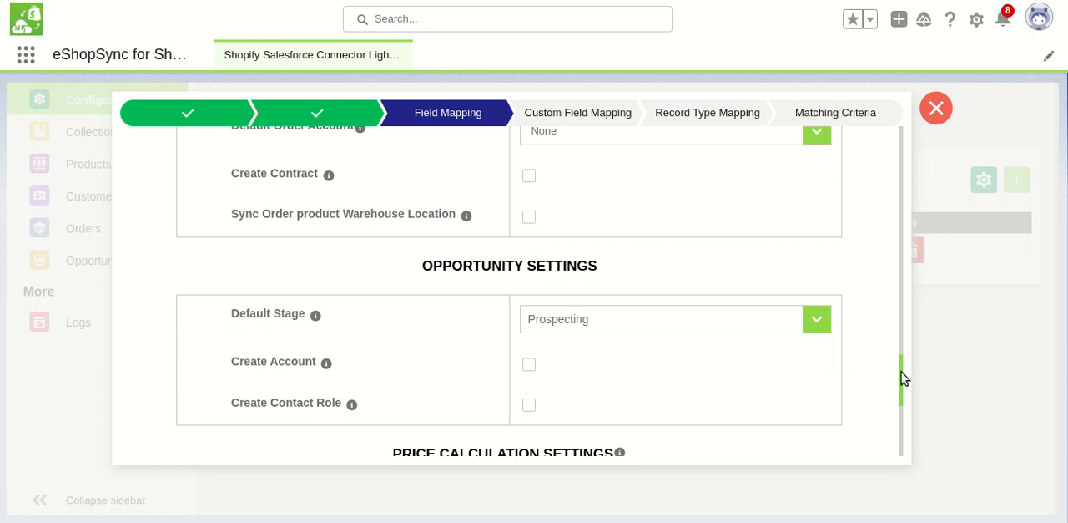
scroll(906, 382, down, 1)
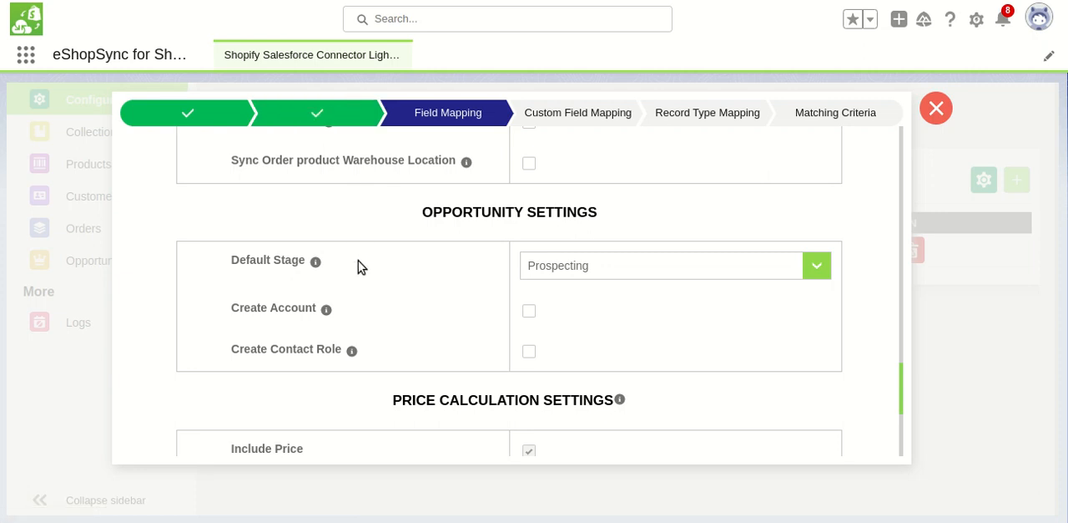
click(620, 275)
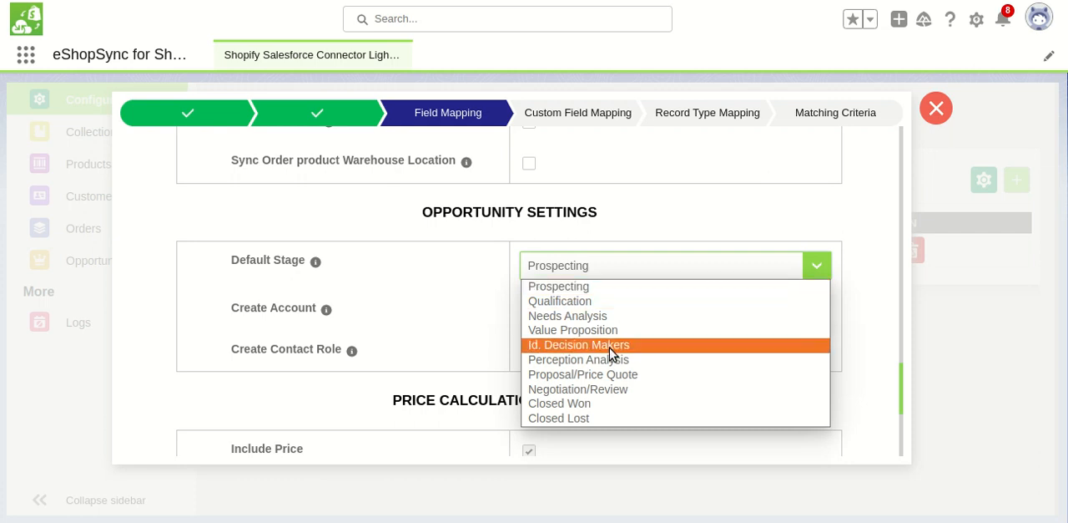
click(606, 396)
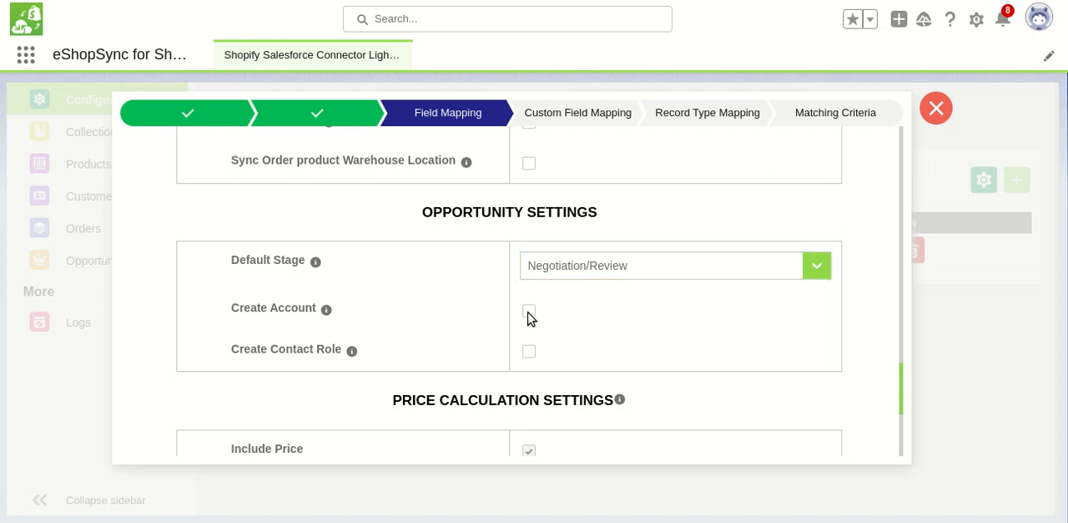
click(530, 312)
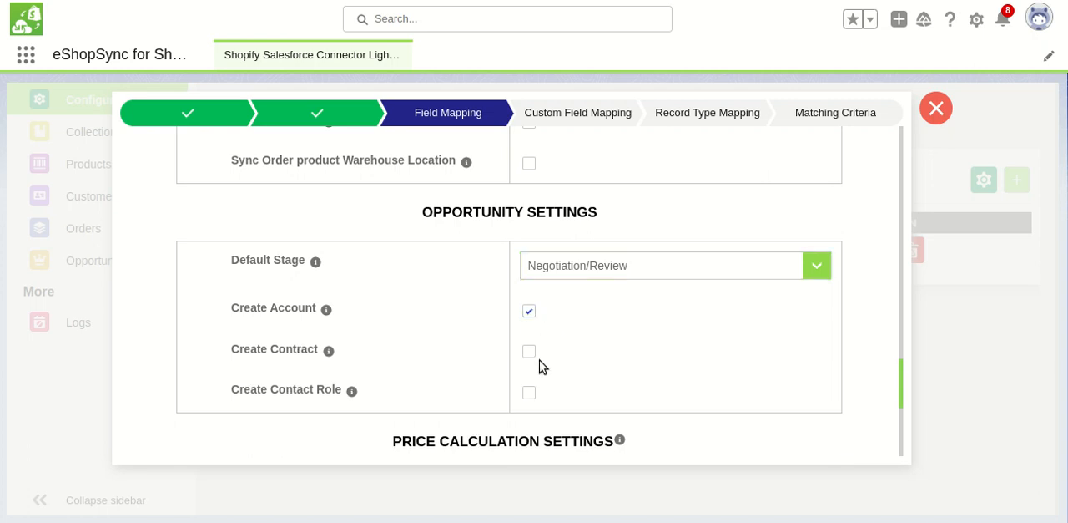
Enable Create Contact Role for opportunities and set the Default Contact Role to Decision Maker
drag(902, 394, 902, 406)
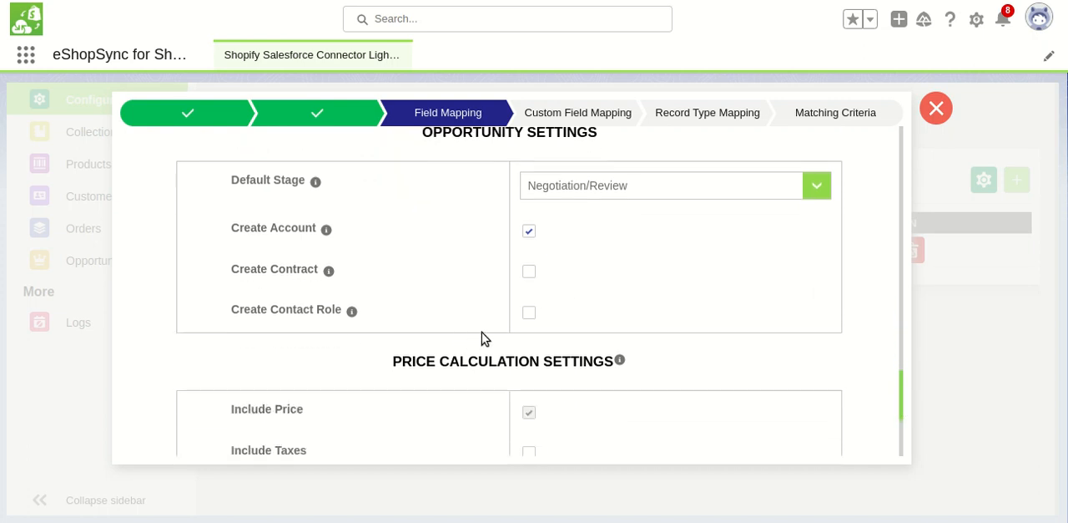
click(529, 314)
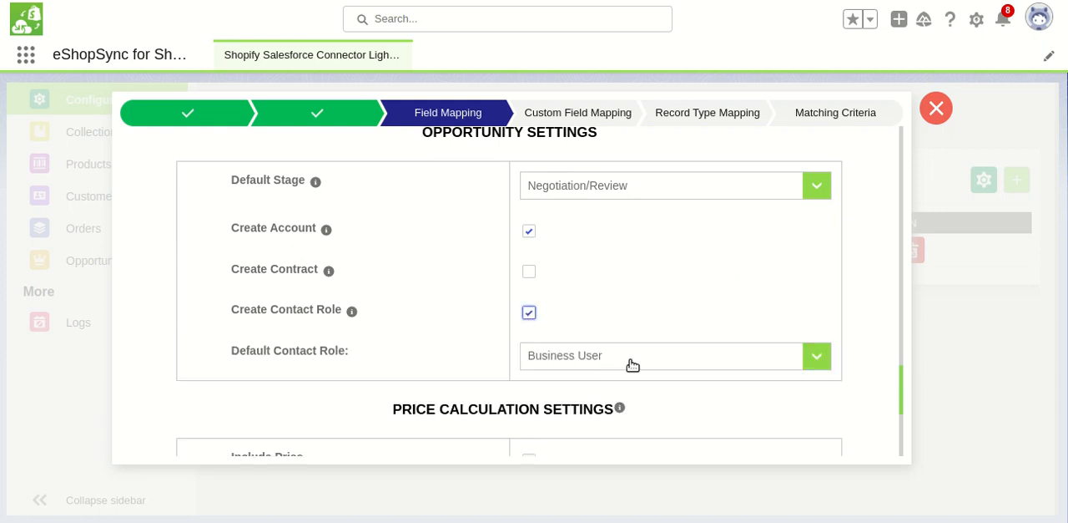
click(632, 362)
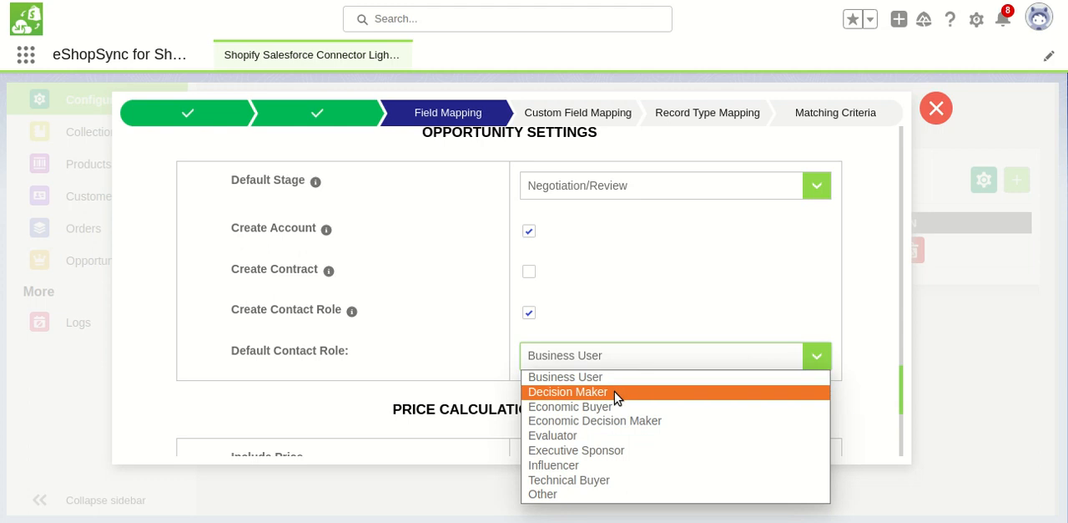
click(615, 392)
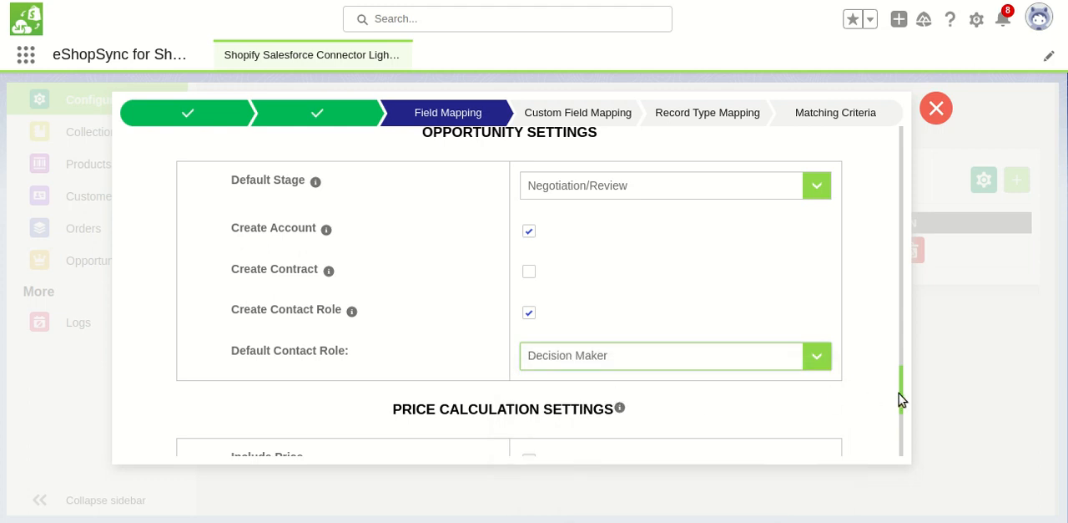
Review the price calculation settings and save the field mapping page to proceed to custom field mapping
drag(901, 401, 902, 429)
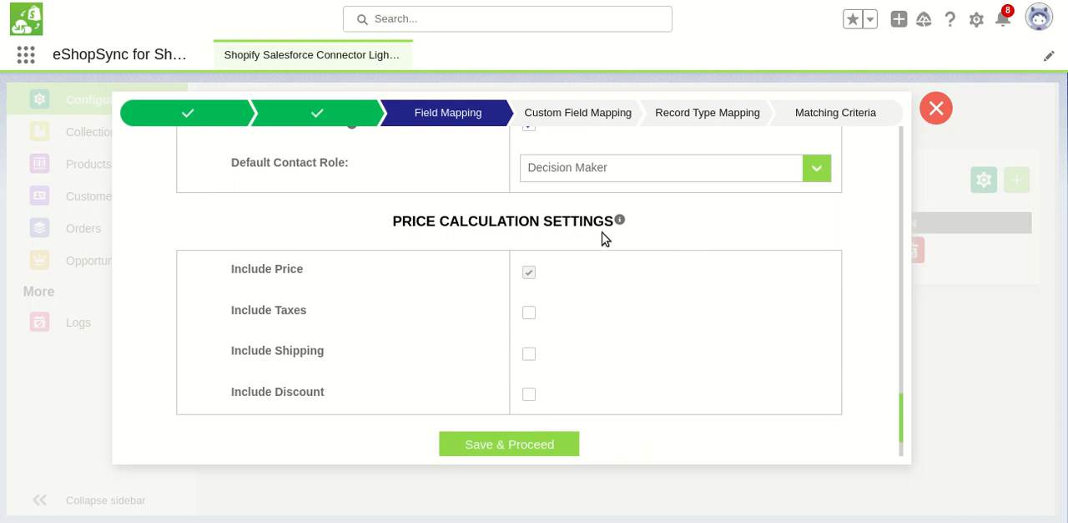
mouse_move(620, 219)
scroll(902, 437, down, 1)
scroll(901, 437, down, 1)
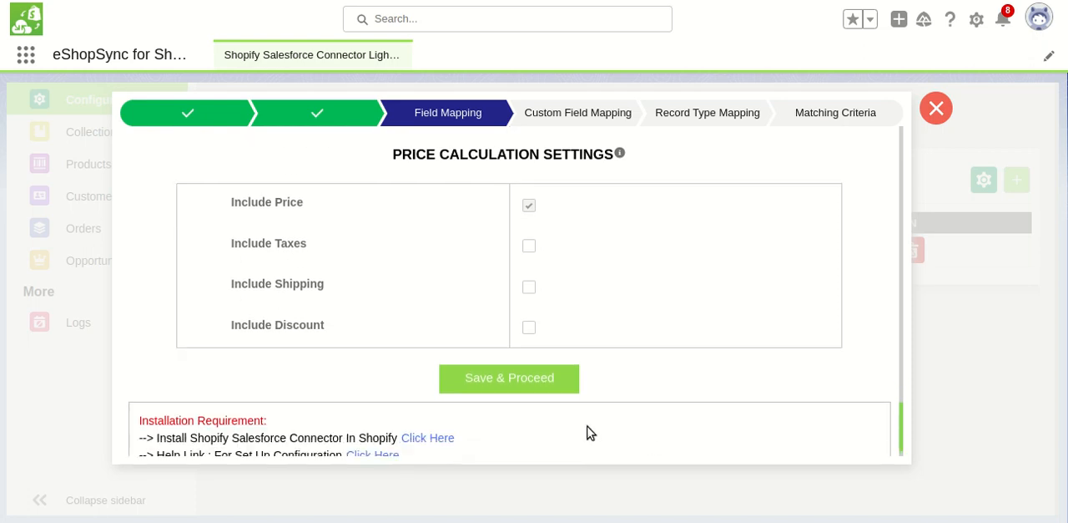
click(543, 389)
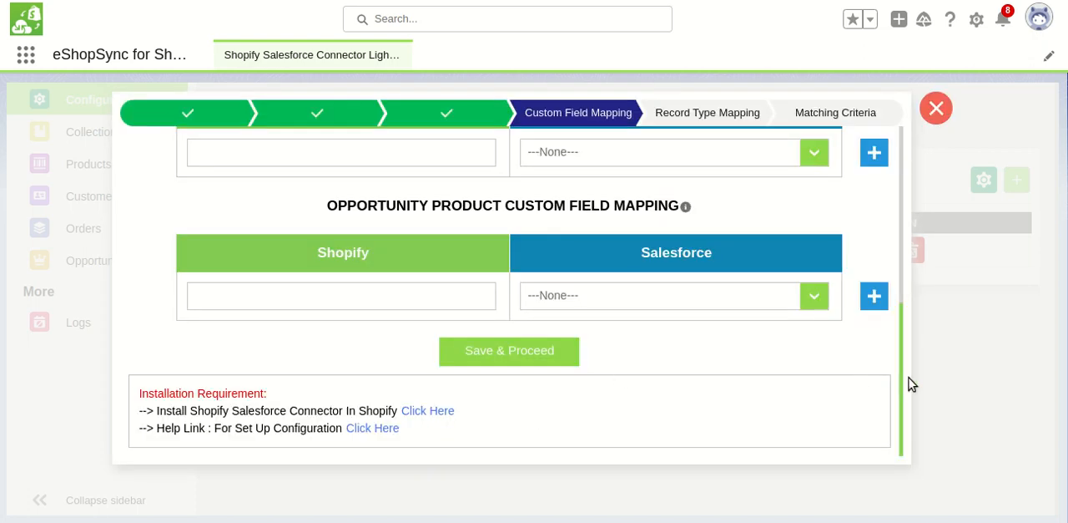
Review the order and opportunity custom field mapping sections and save the page without adding mappings to proceed to record type mapping
scroll(883, 277, up, 3)
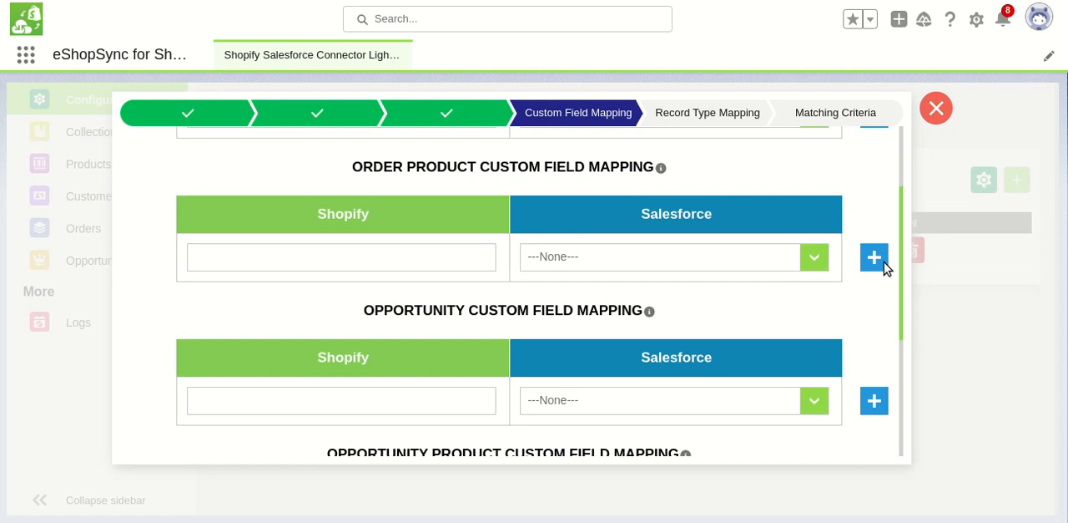
scroll(900, 275, up, 2)
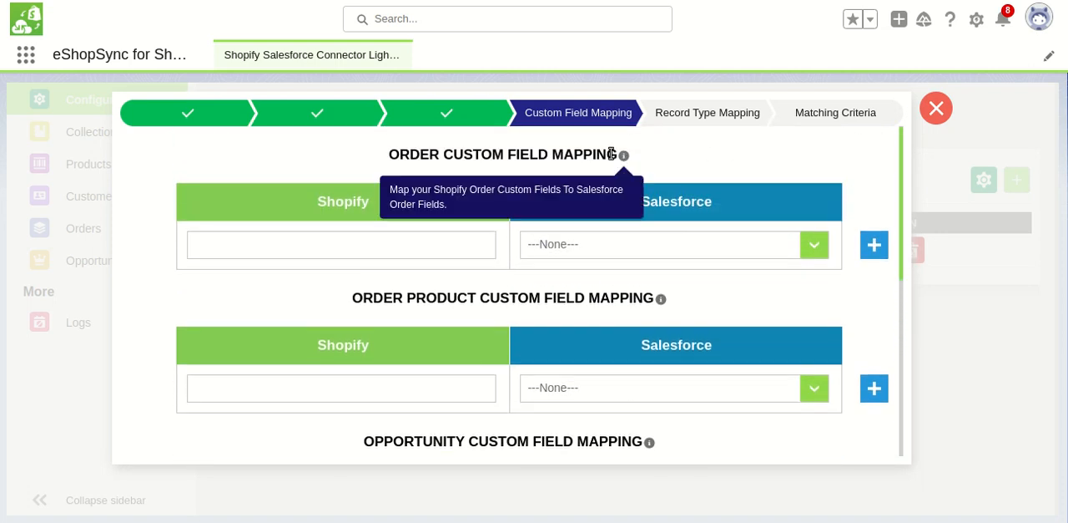
drag(902, 157, 906, 156)
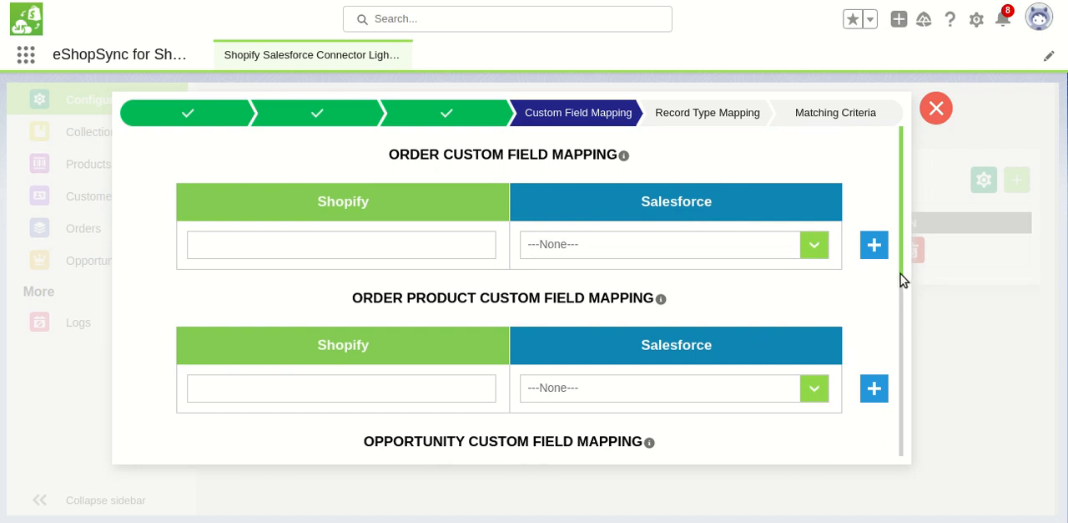
mouse_move(901, 277)
mouse_down()
mouse_move(903, 289)
mouse_move(902, 271)
mouse_up()
drag(902, 275, 893, 462)
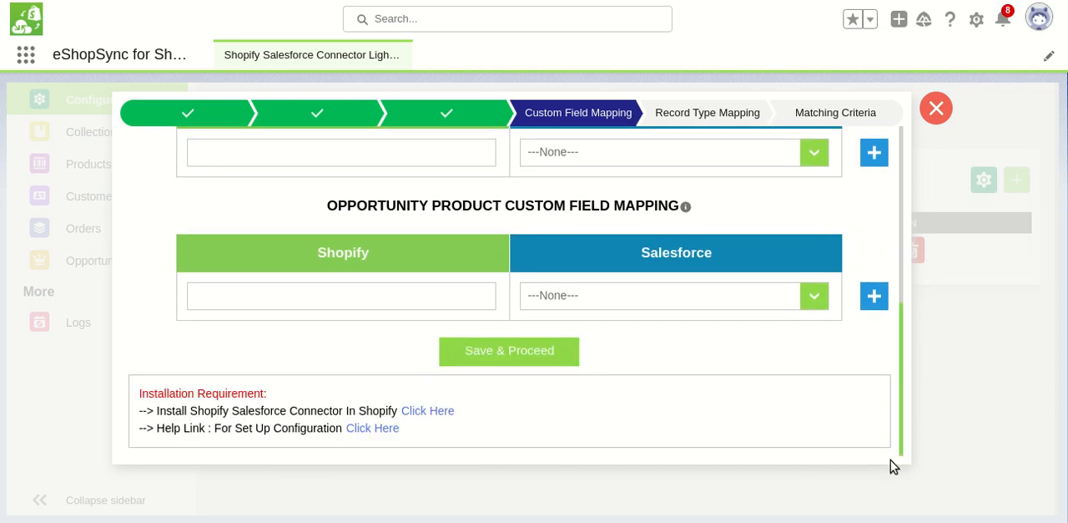
click(520, 357)
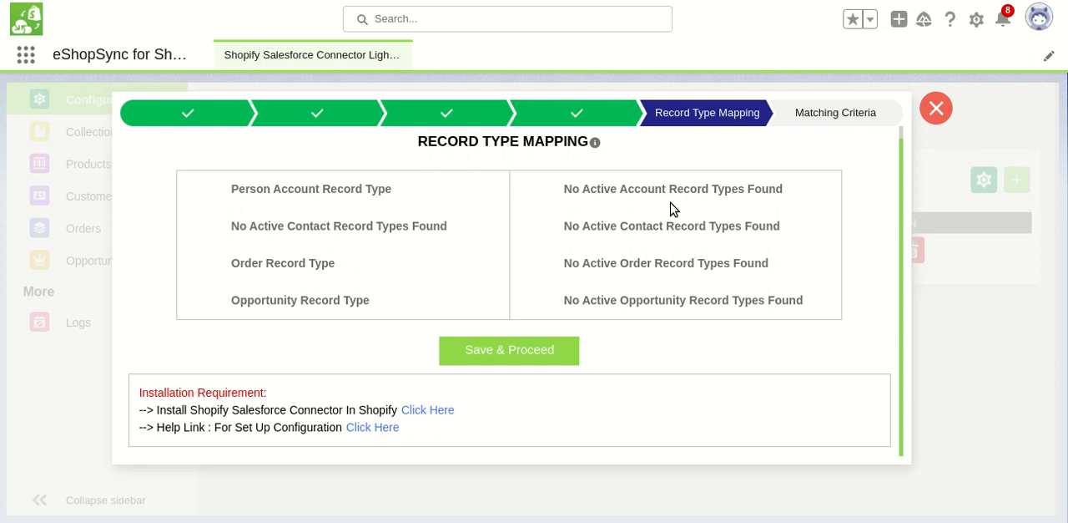
Save the record type mapping page and add the account matching criterion Account Name equals Default Address Company
click(544, 356)
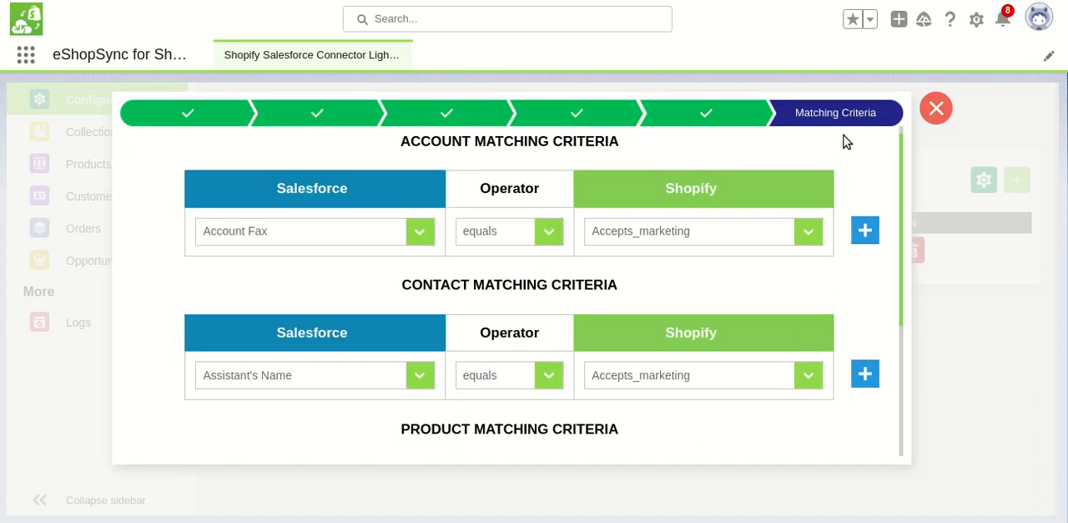
scroll(901, 163, up, 1)
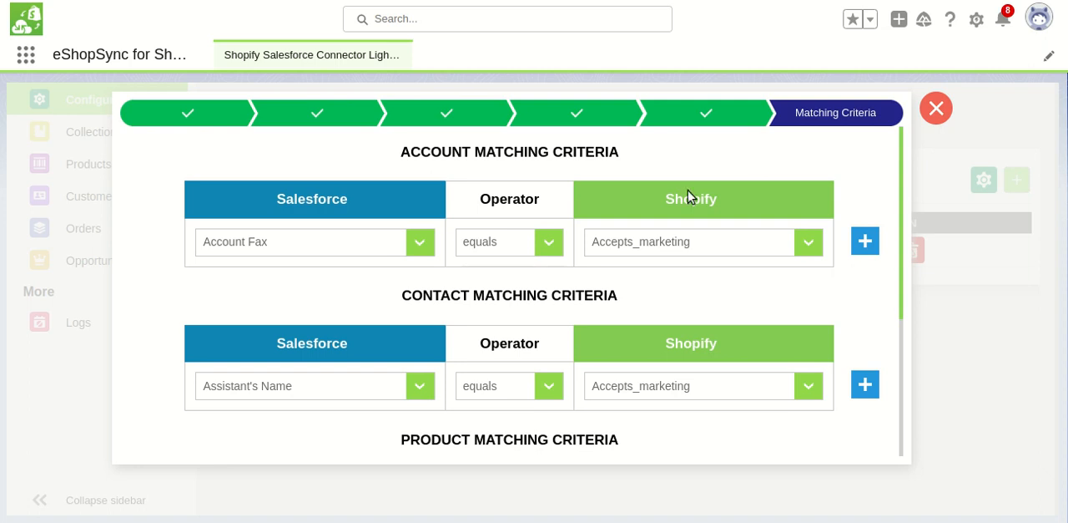
click(367, 242)
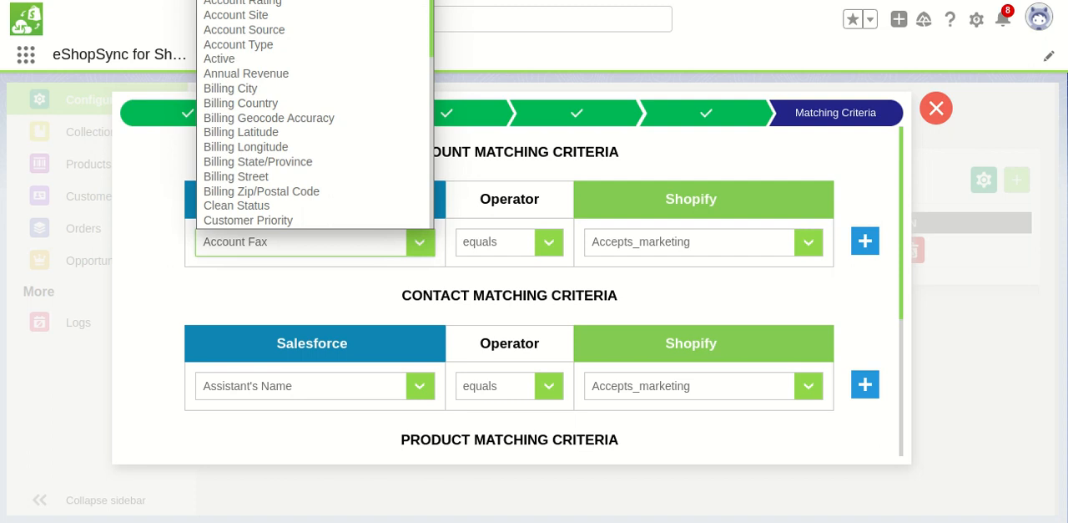
click(343, 0)
click(669, 244)
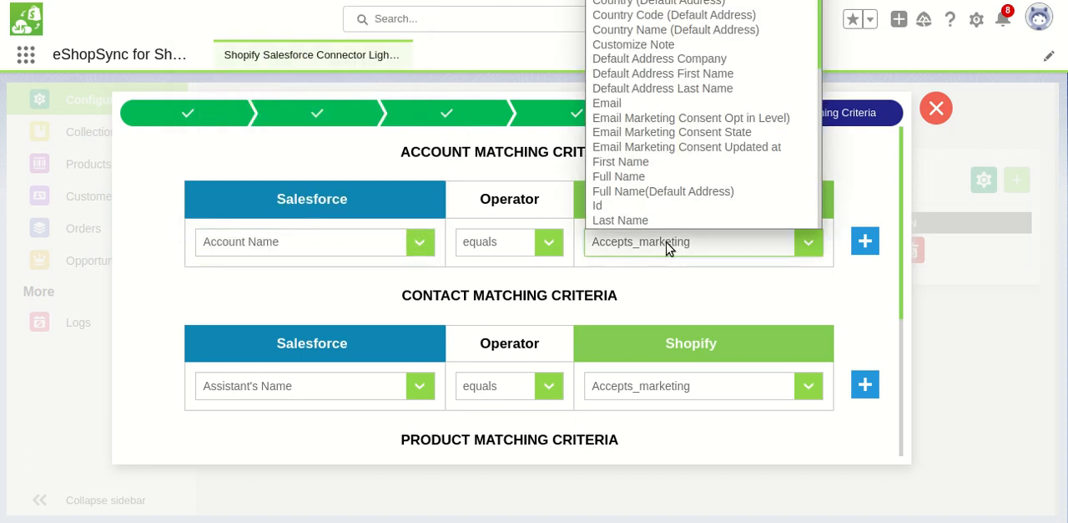
click(673, 60)
click(864, 244)
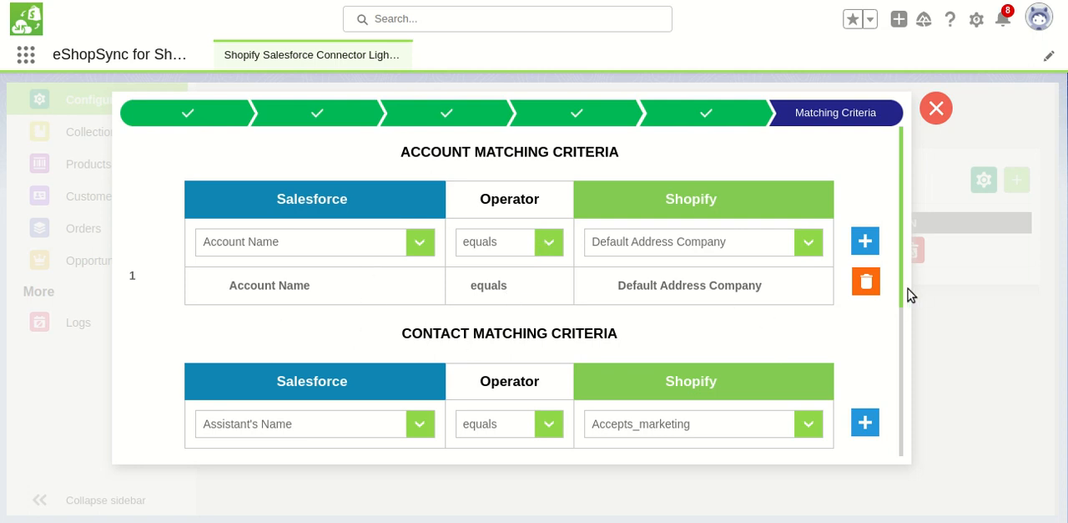
Add a contact matching criterion in which the Salesforce Email equals the Shopify Email
drag(900, 291, 909, 363)
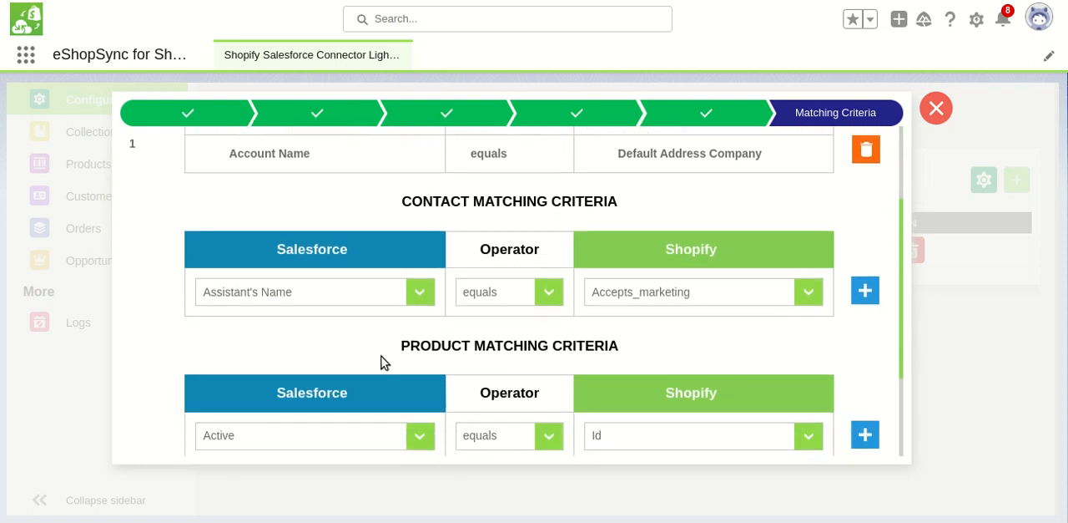
click(385, 302)
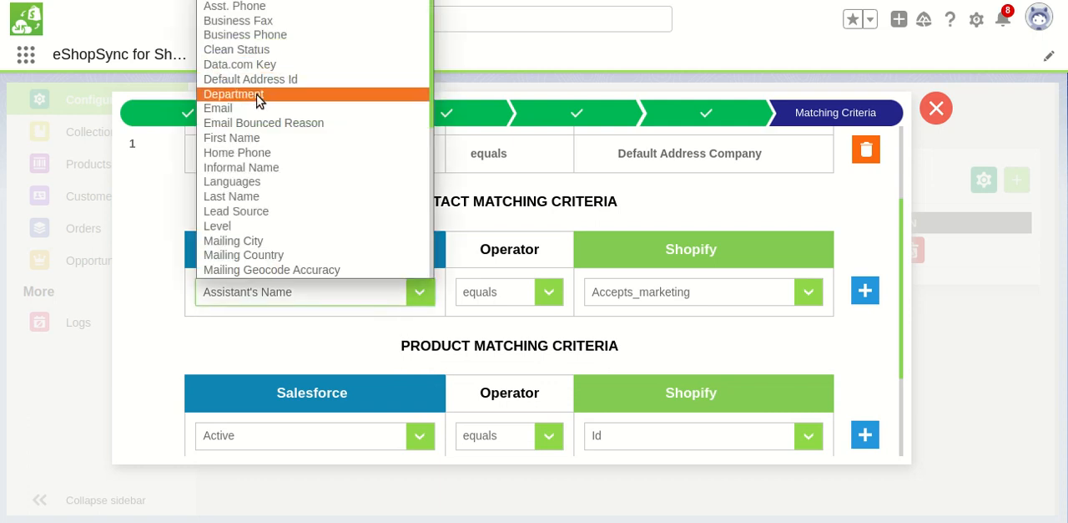
click(249, 109)
click(690, 300)
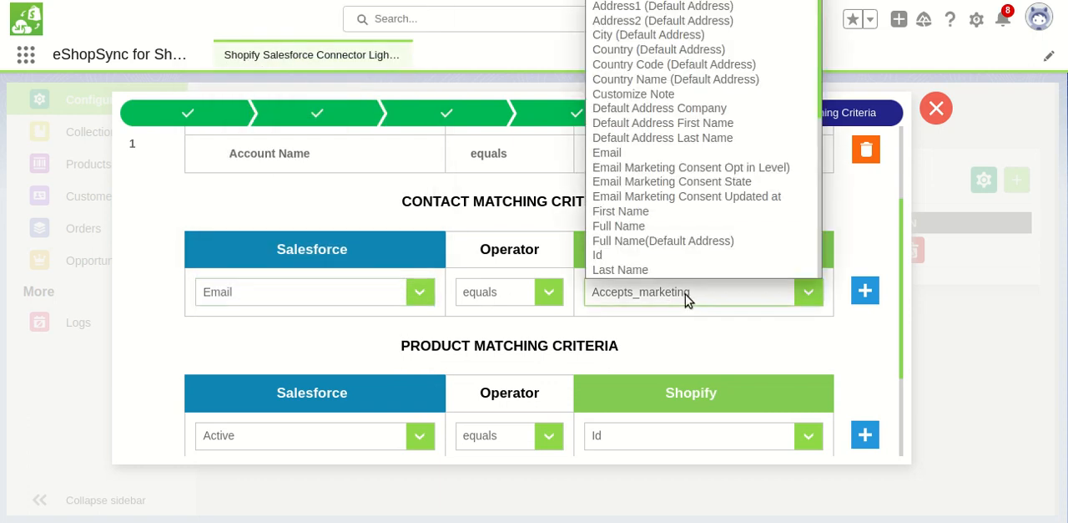
click(641, 153)
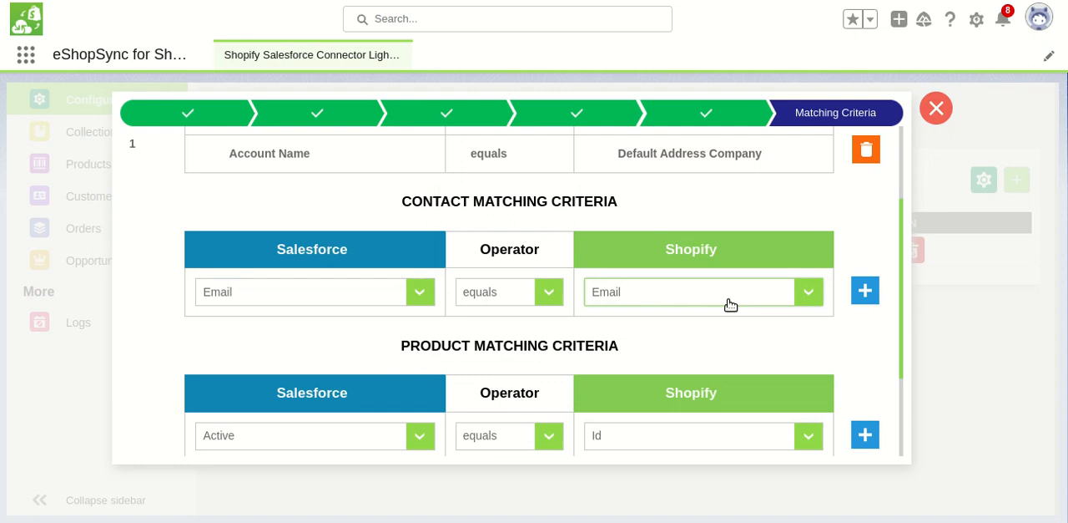
click(864, 292)
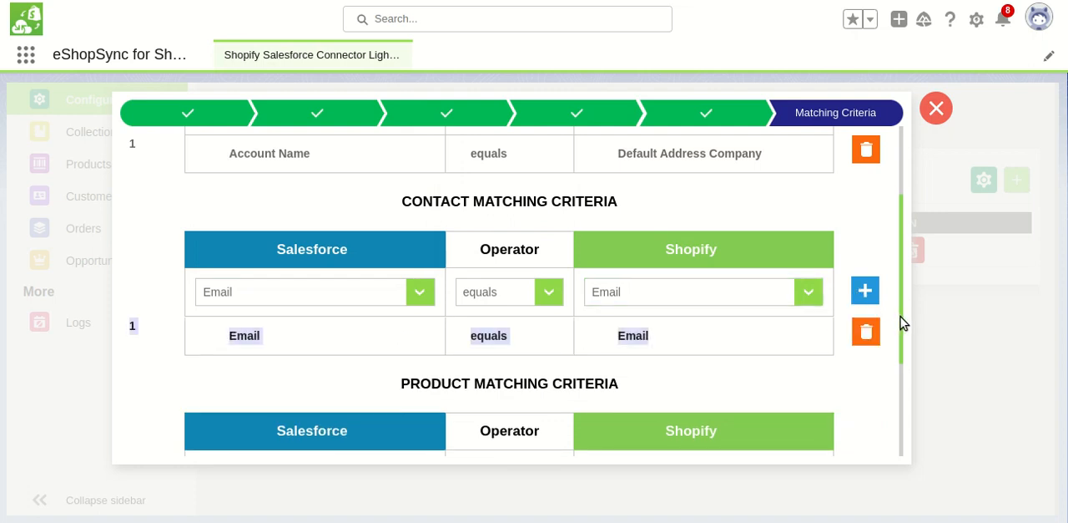
Add a product matching criterion in which the Salesforce Product SKU equals the Shopify SKU
scroll(901, 334, down, 2)
drag(901, 338, 902, 393)
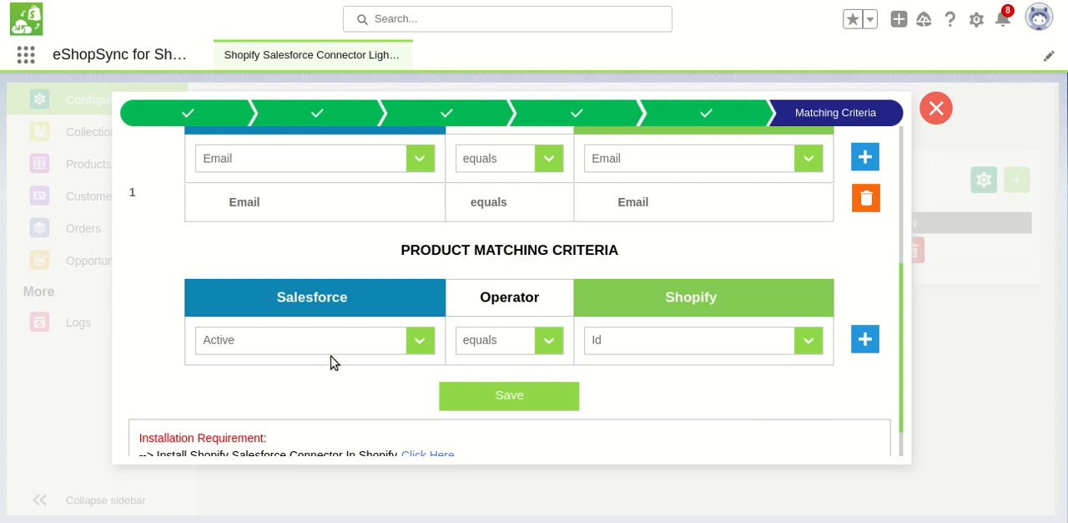
click(361, 350)
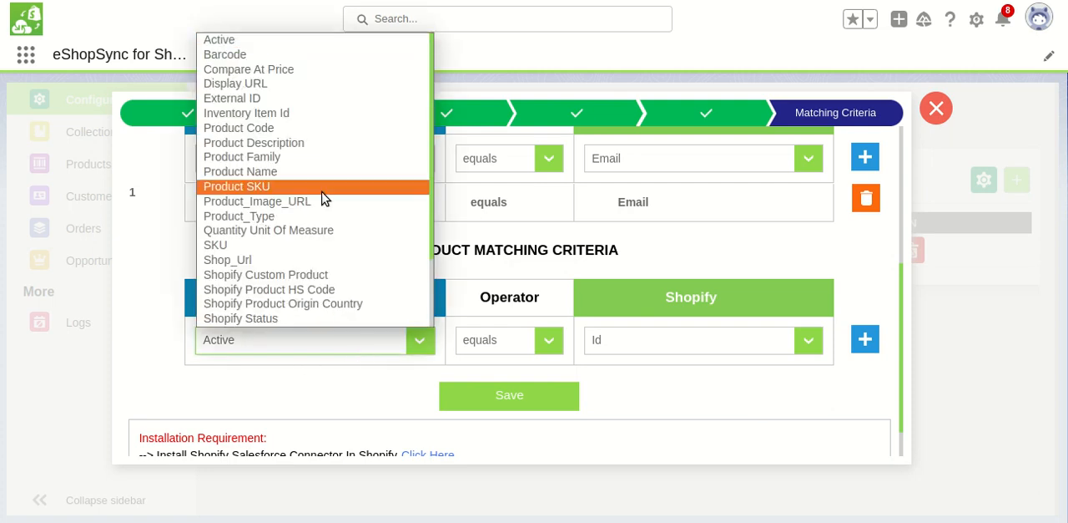
click(290, 188)
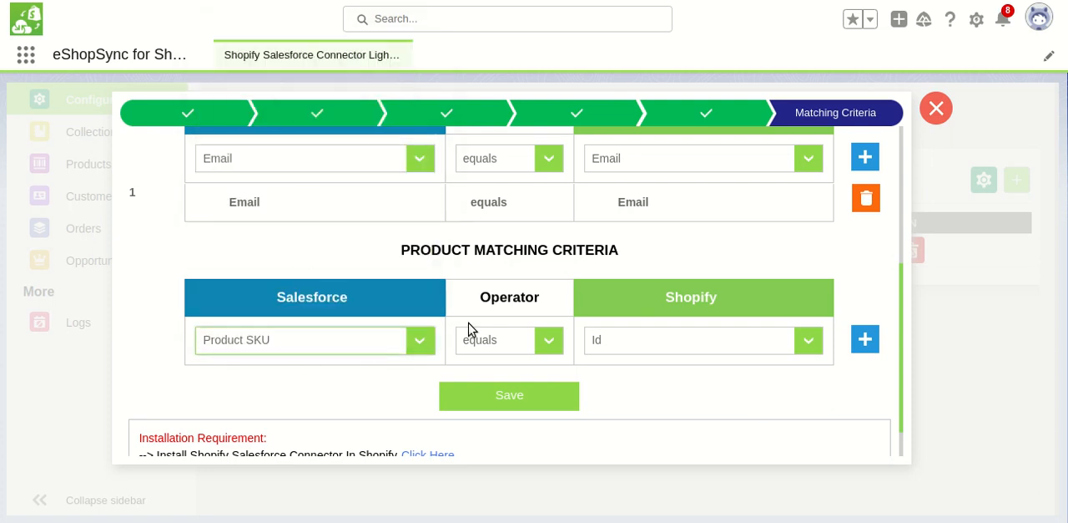
click(653, 356)
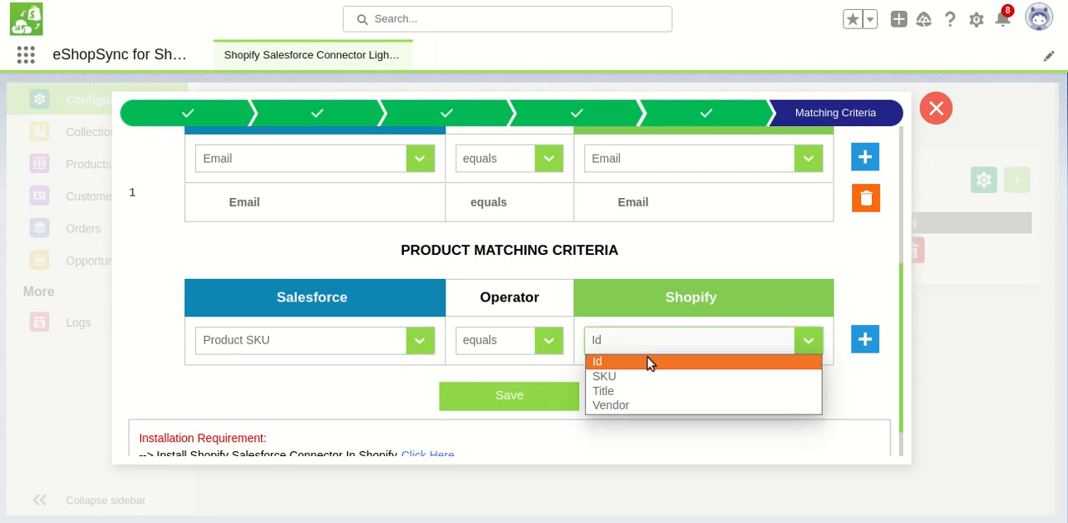
click(641, 376)
click(863, 338)
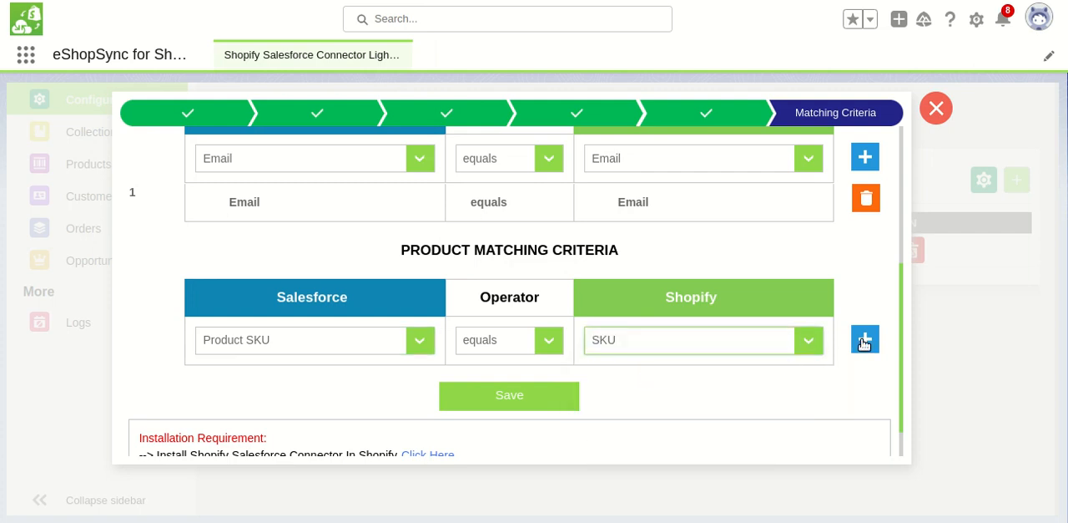
Add a second account matching criterion in which Shipping Street equals Address1 (Default Address)
drag(902, 347, 902, 245)
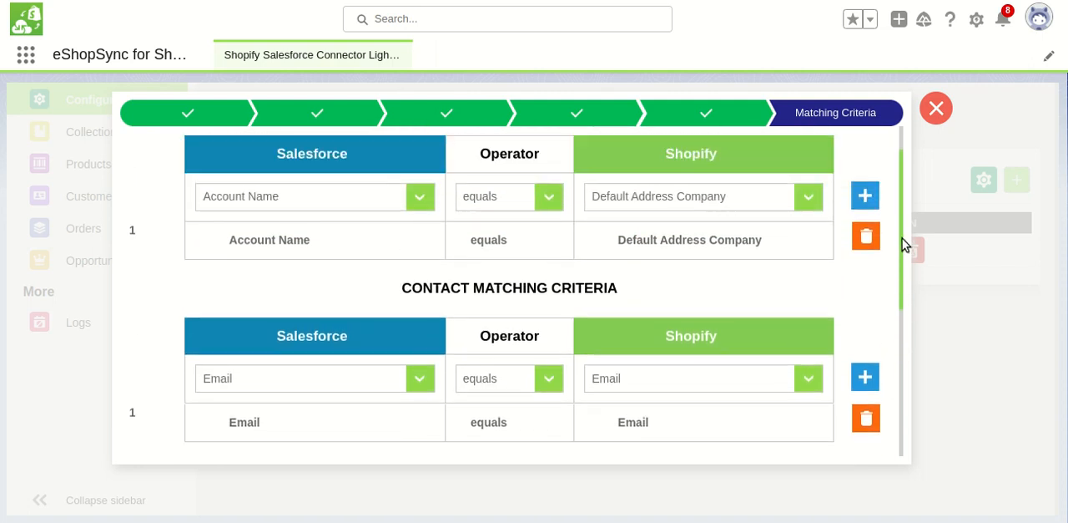
click(378, 200)
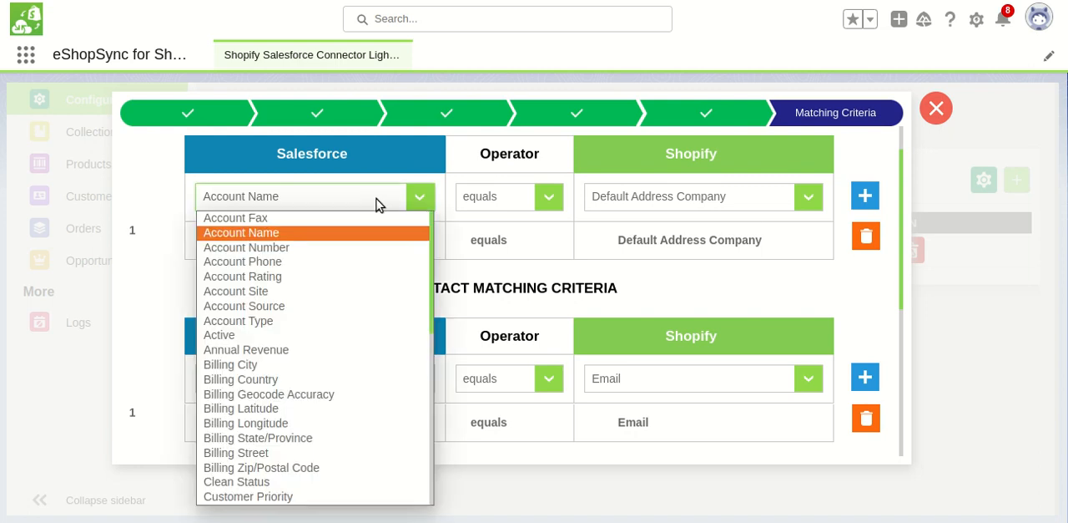
drag(432, 315, 429, 465)
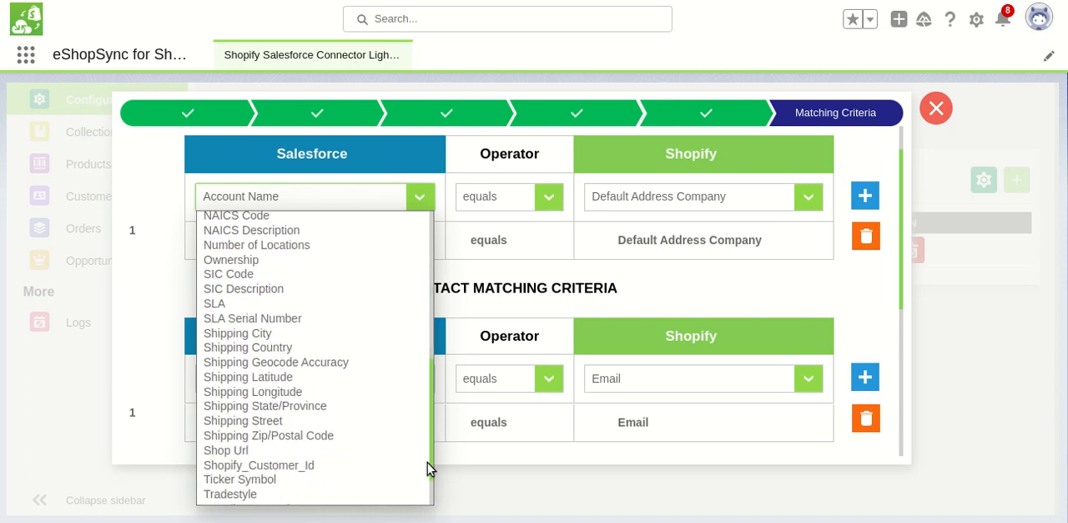
click(286, 425)
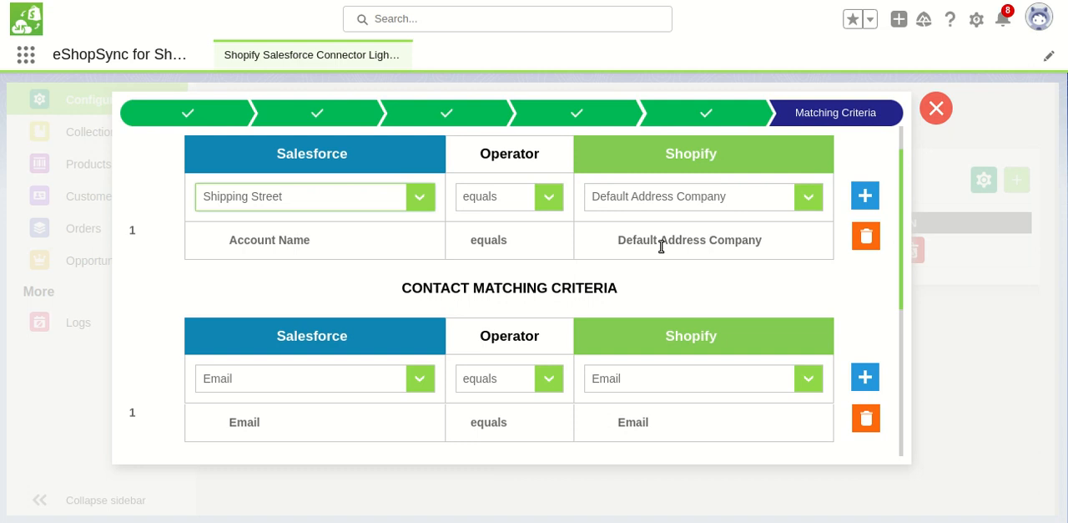
click(740, 201)
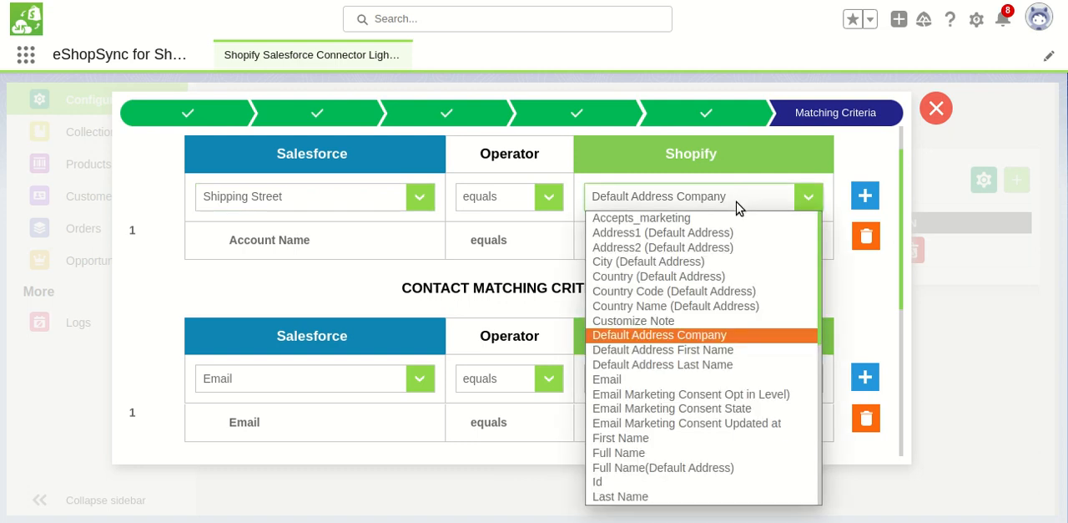
click(695, 234)
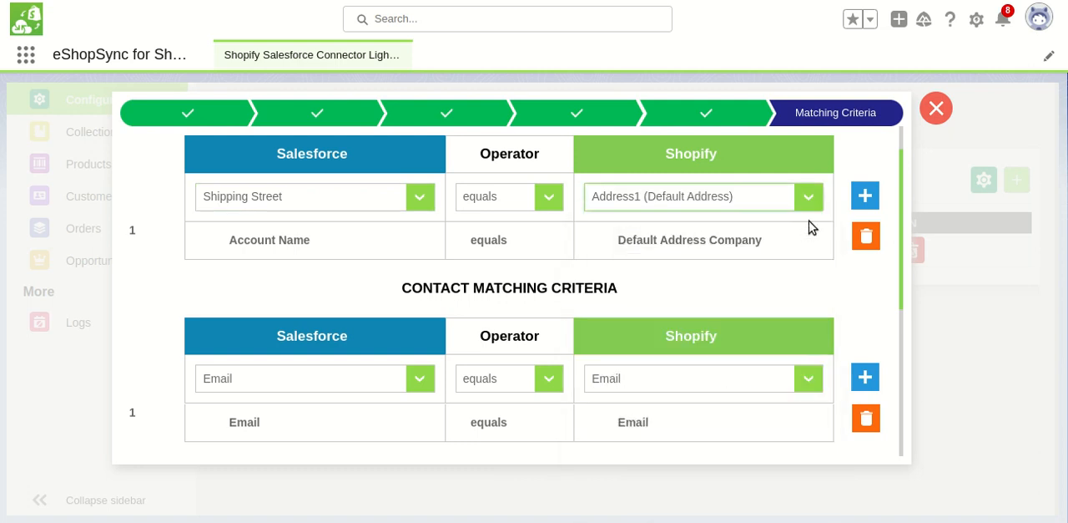
click(865, 195)
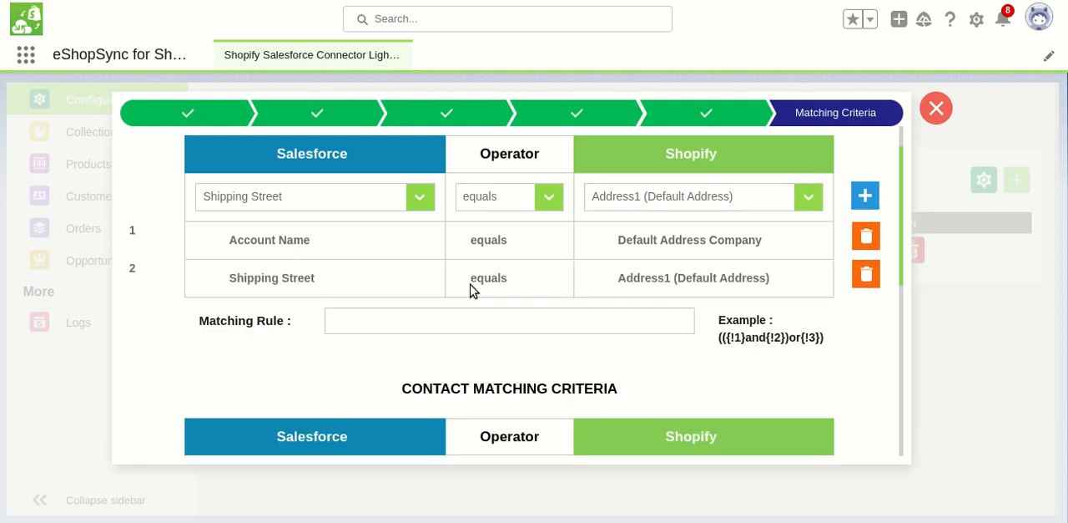
Set the account Matching Rule to {!1}and{!2}, without outer parentheses
click(462, 329)
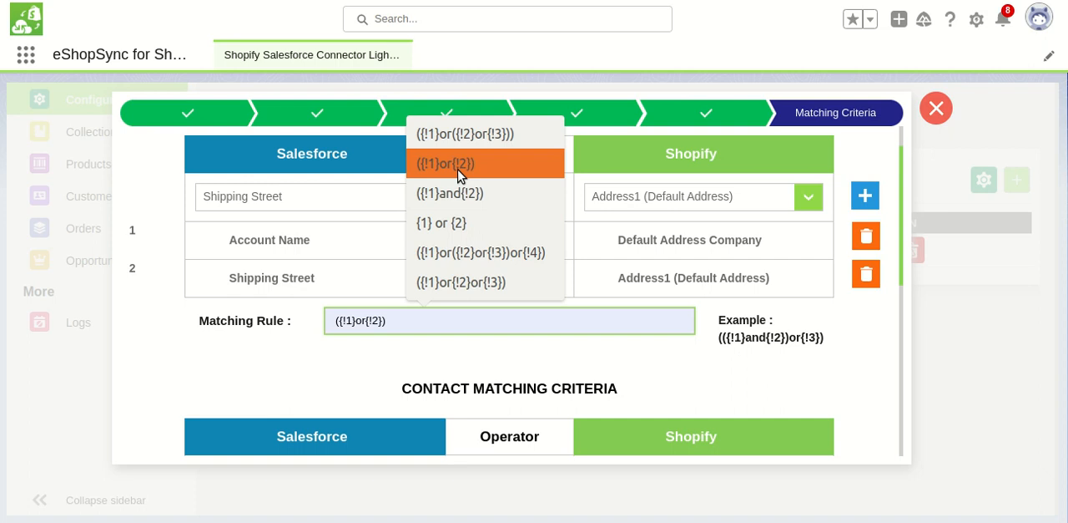
click(460, 192)
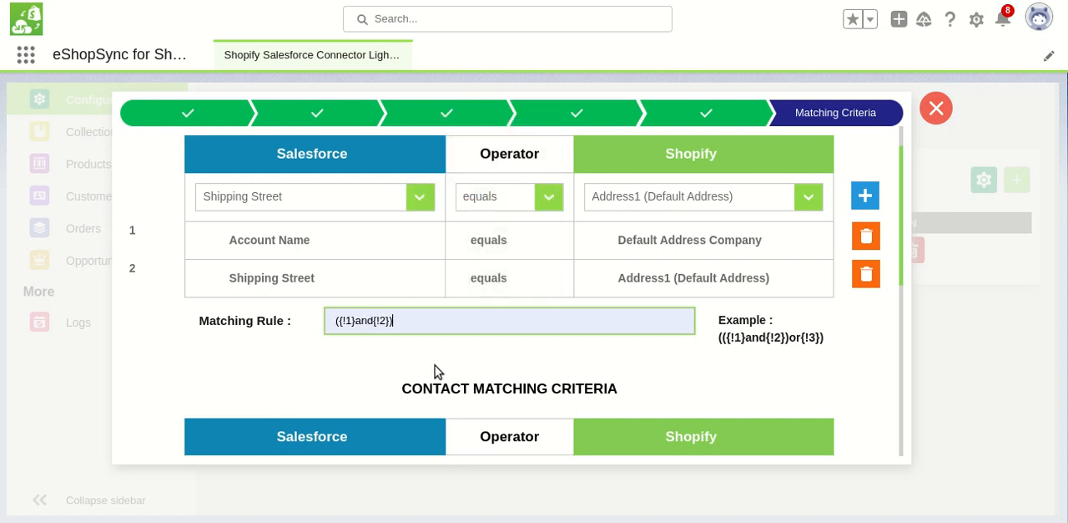
click(420, 320)
key(BackSpace)
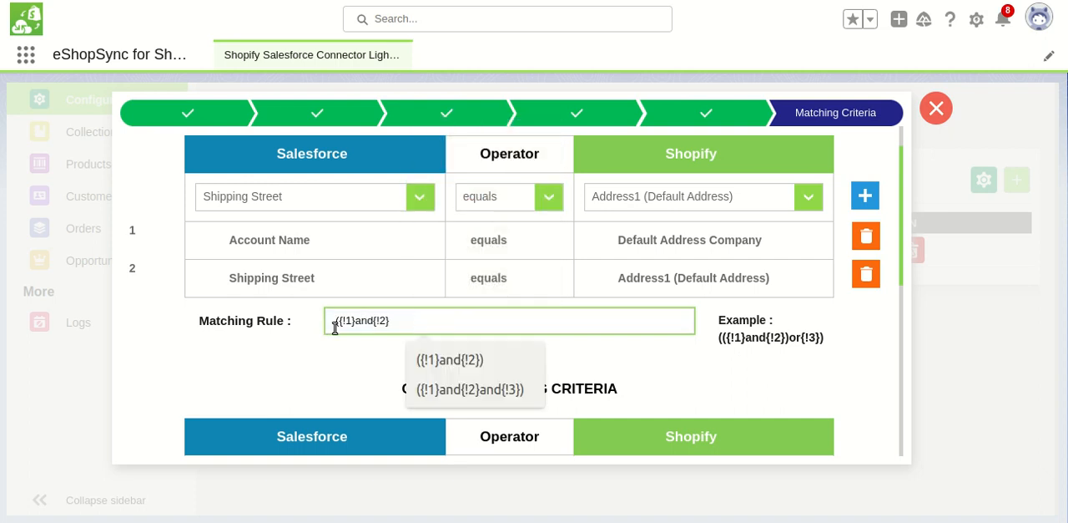
key(BackSpace)
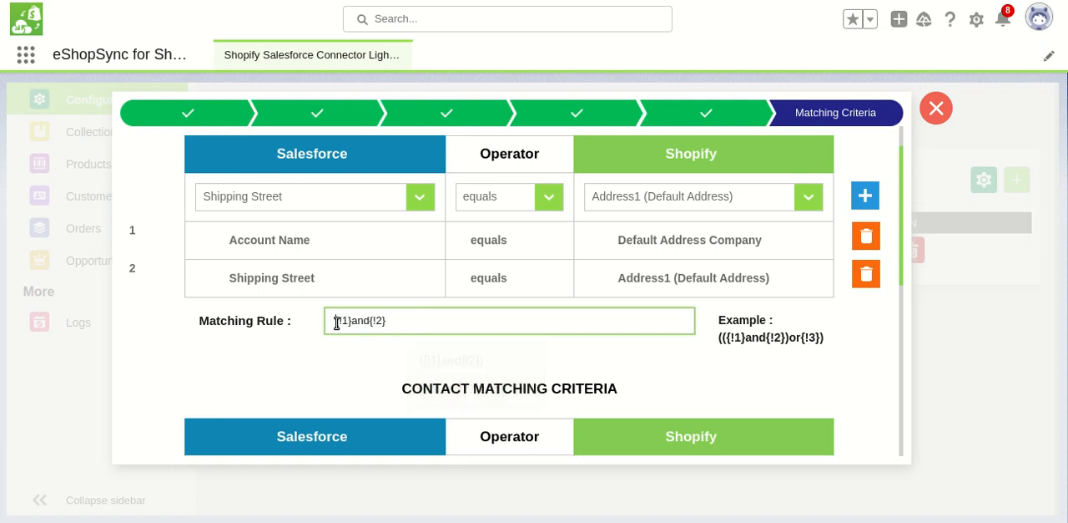
Save the matching criteria to finish the shop configuration and open the Products page
click(903, 282)
mouse_move(903, 282)
mouse_down()
mouse_move(899, 256)
mouse_move(899, 284)
mouse_up()
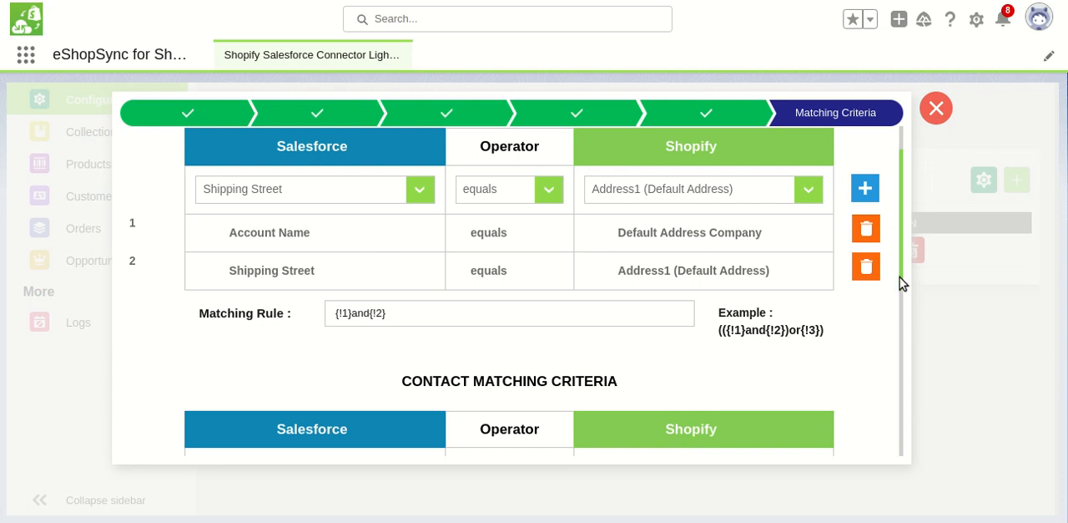
drag(902, 284, 894, 465)
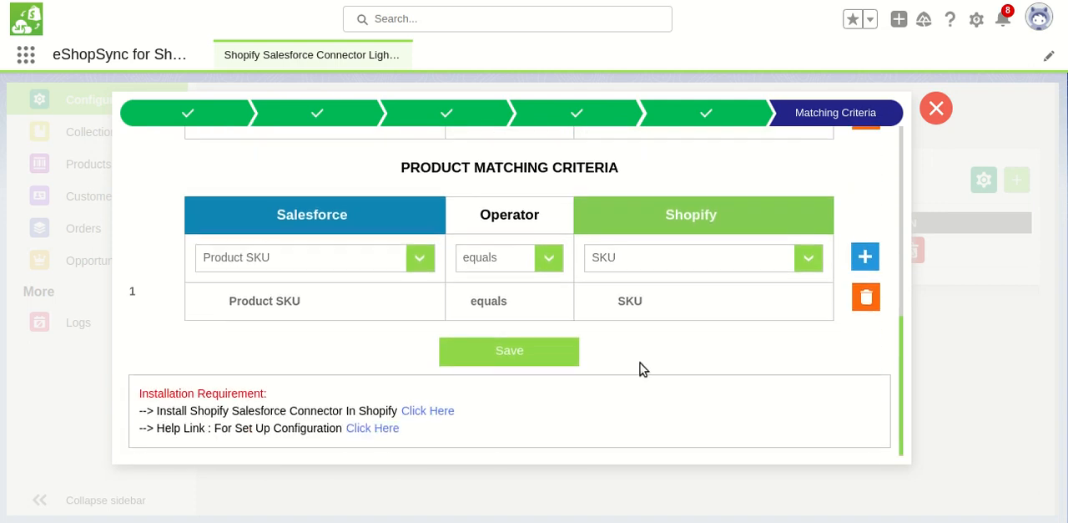
click(557, 357)
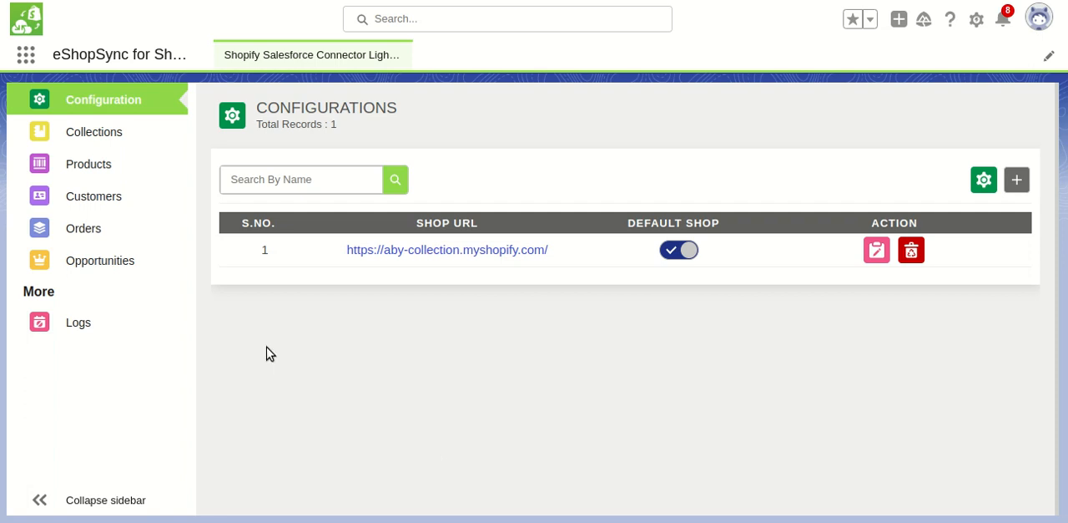
click(108, 172)
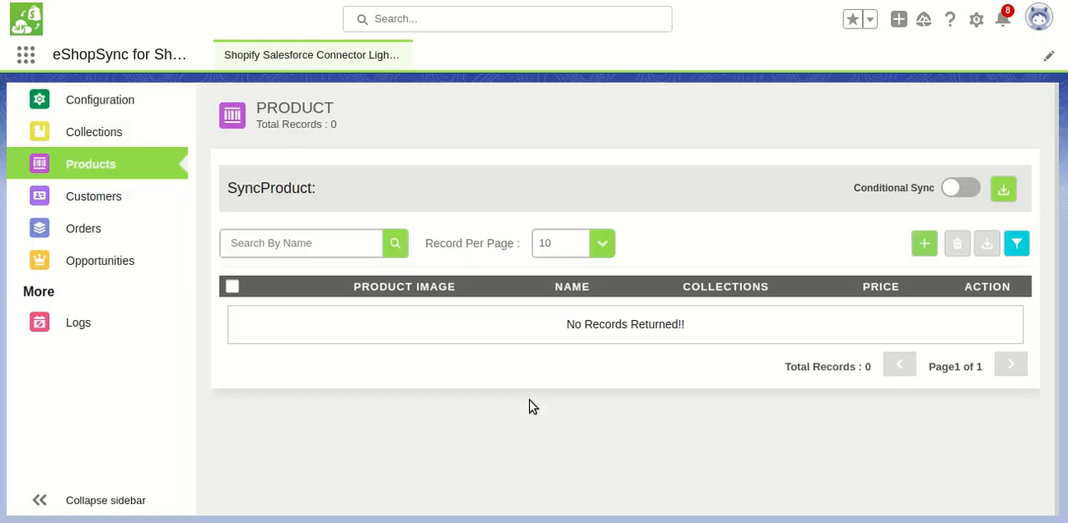